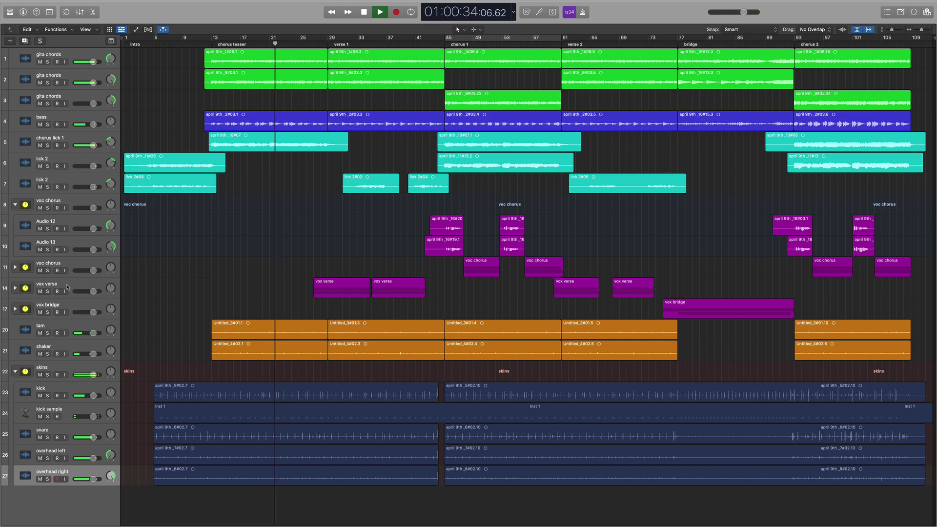
- Select the vox verse track stack and expand it to show its two audio subtracks
{"action": "left_click", "coordinate": [67, 287]}
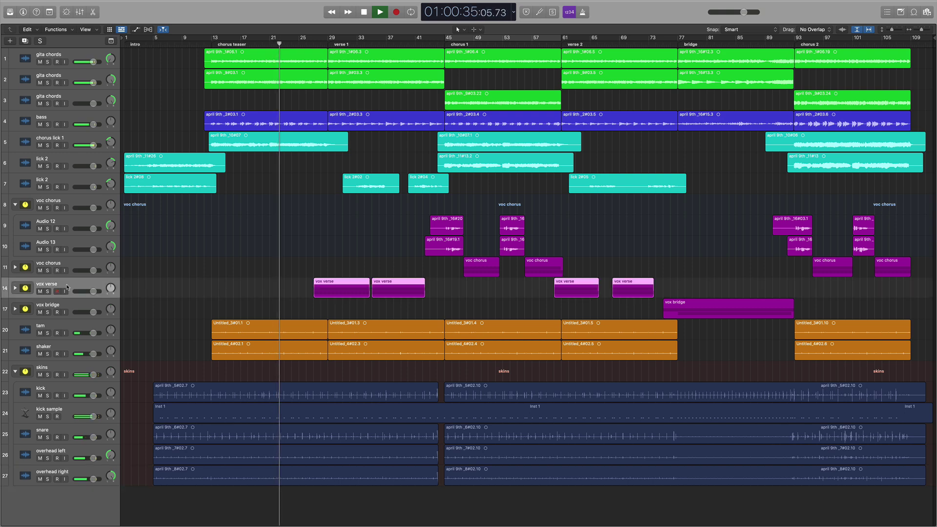
{"action": "left_click", "coordinate": [15, 289]}
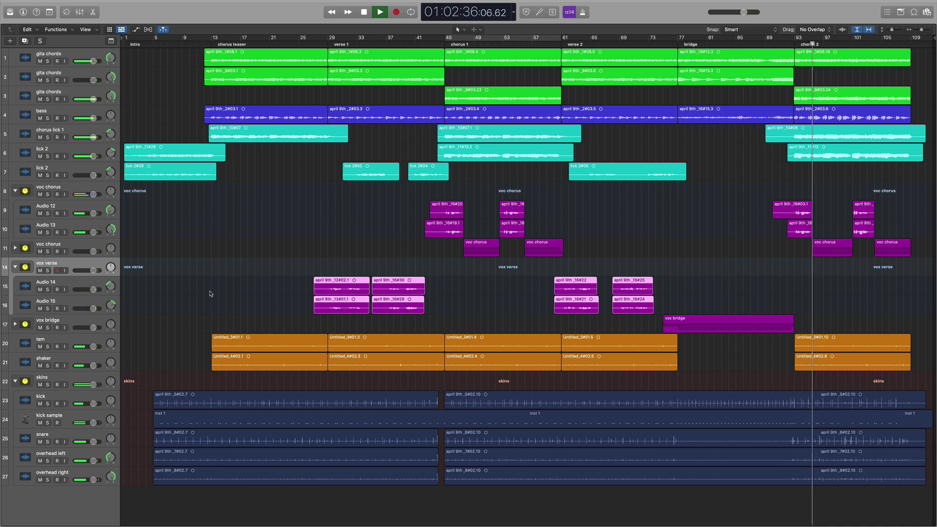
- Show the automation lanes to check every track for volume automation, hide them again, and stop playback
{"action": "key", "text": "a"}
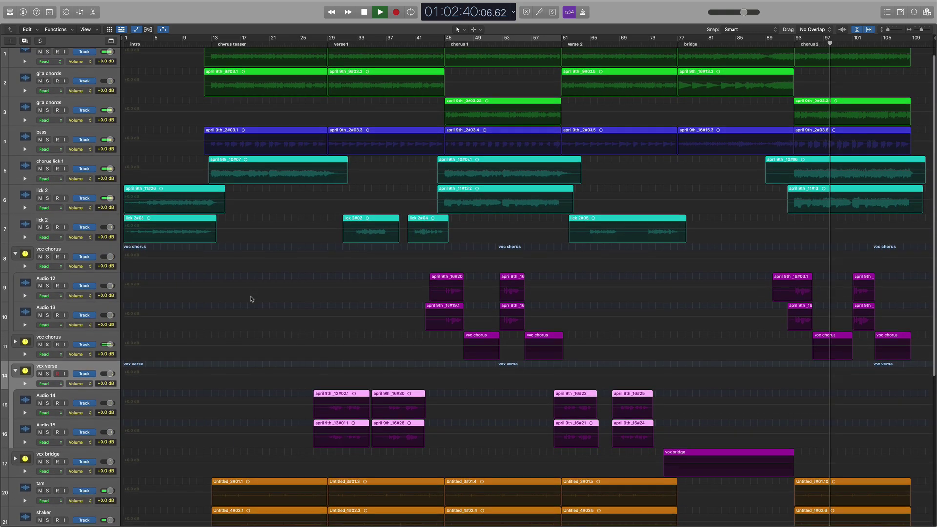
{"action": "scroll", "coordinate": [251, 298], "scroll_direction": "down", "scroll_amount": 5}
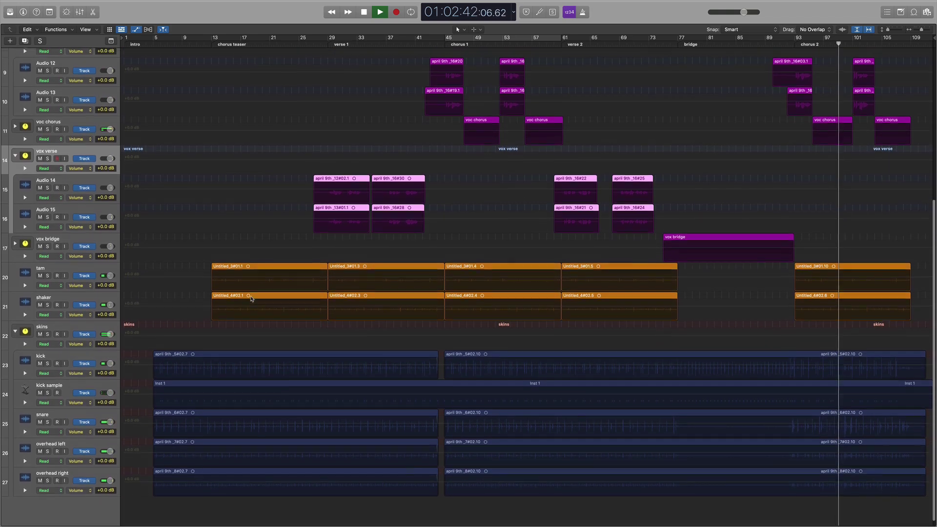
{"action": "scroll", "coordinate": [251, 299], "scroll_direction": "up", "scroll_amount": 5}
{"action": "scroll", "coordinate": [250, 299], "scroll_direction": "up", "scroll_amount": 2}
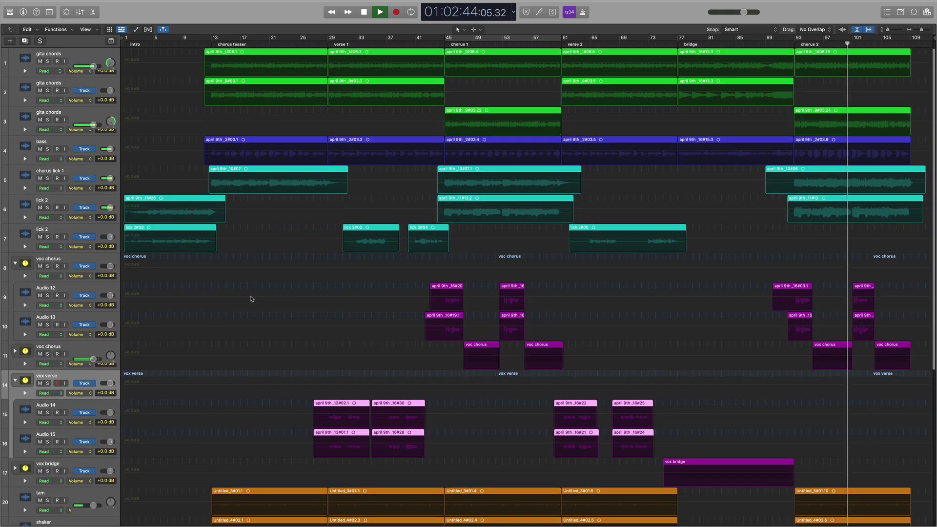
{"action": "key", "text": "a"}
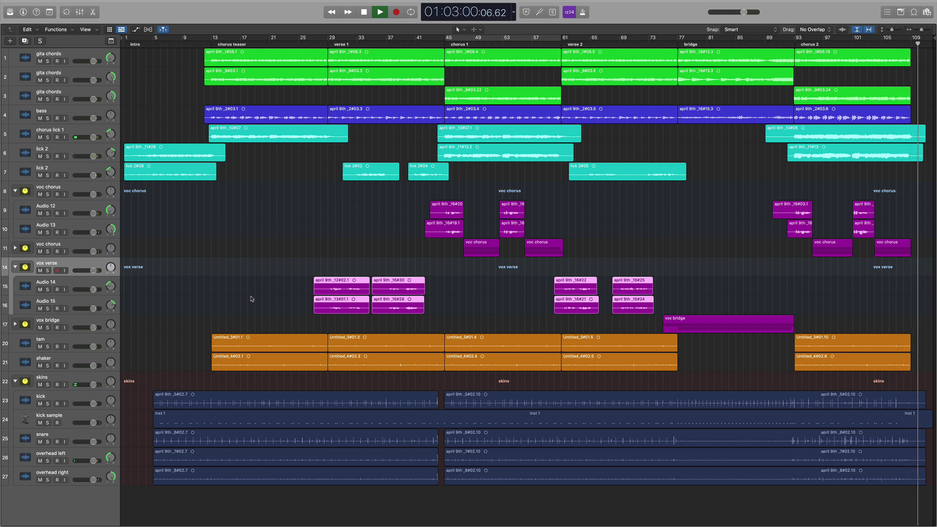
{"action": "key", "text": "space"}
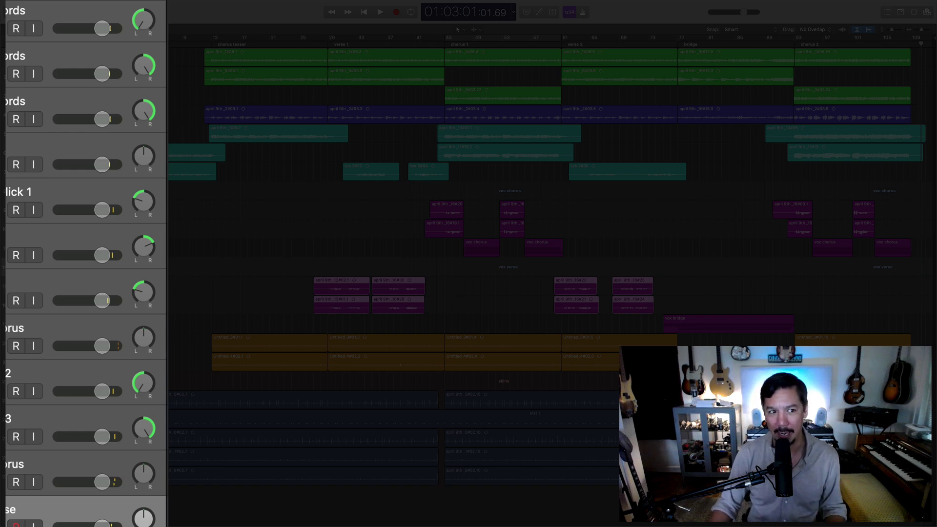
- Check the volume fader values of the gita chords, bass, chorus lick 1 and first lick 2 tracks
{"action": "left_click_drag", "start_coordinate": [104, 34], "coordinate": [104, 38]}
{"action": "left_click", "coordinate": [104, 119]}
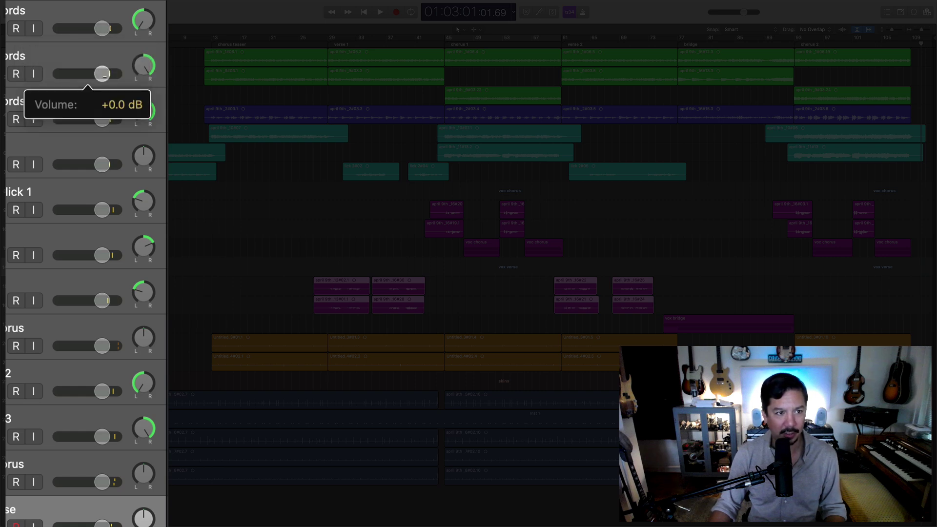
{"action": "left_click", "coordinate": [107, 117]}
{"action": "left_click", "coordinate": [102, 164]}
{"action": "left_click", "coordinate": [102, 211]}
{"action": "left_click", "coordinate": [102, 254]}
{"action": "left_click_drag", "start_coordinate": [101, 256], "coordinate": [101, 256]}
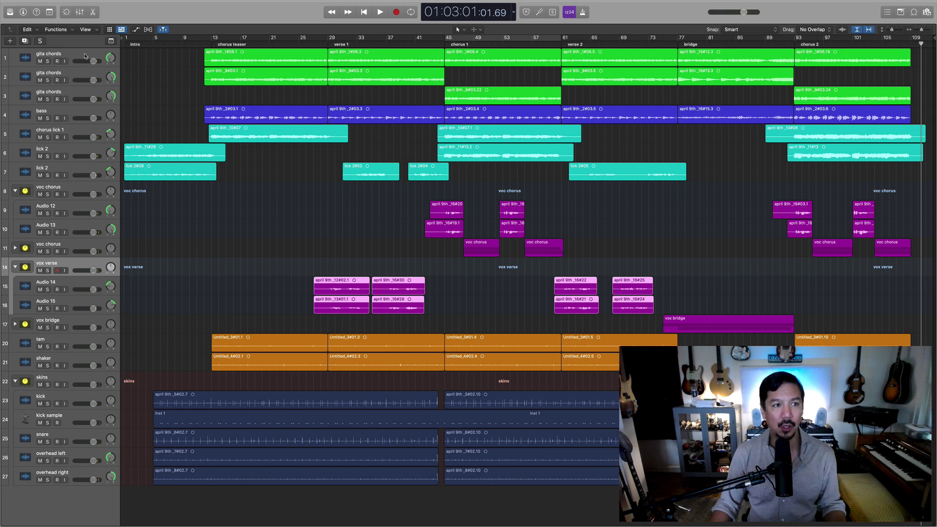
- Show the inspector for the first gita chords track and open its Channel EQ
{"action": "left_click", "coordinate": [86, 56]}
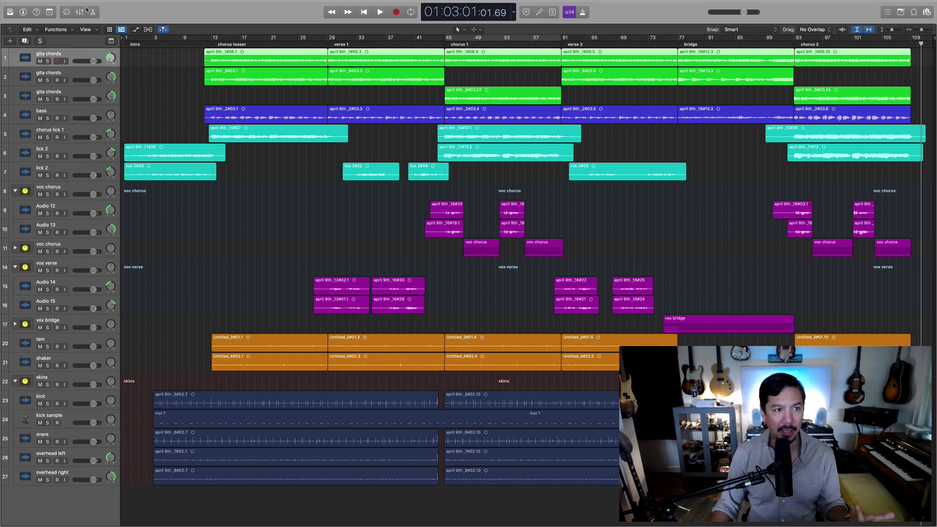
{"action": "left_click", "coordinate": [23, 11]}
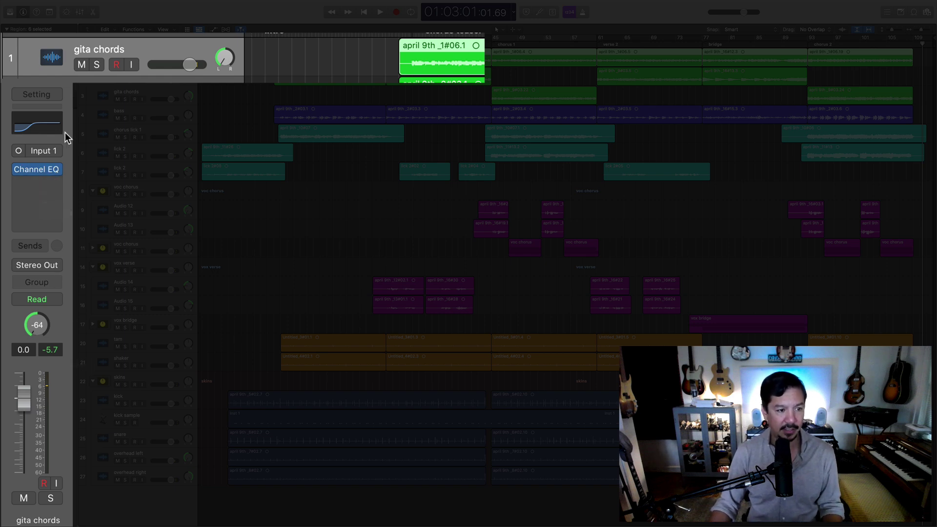
{"action": "left_click", "coordinate": [37, 169]}
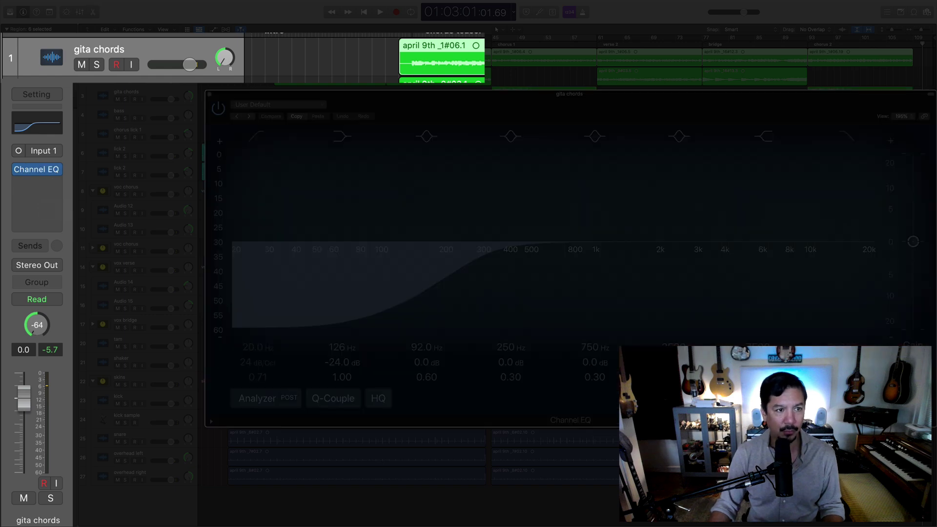
- Solo the first gita chords track and listen to it from the chorus teaser section
{"action": "left_click", "coordinate": [97, 65]}
{"action": "key", "text": "space"}
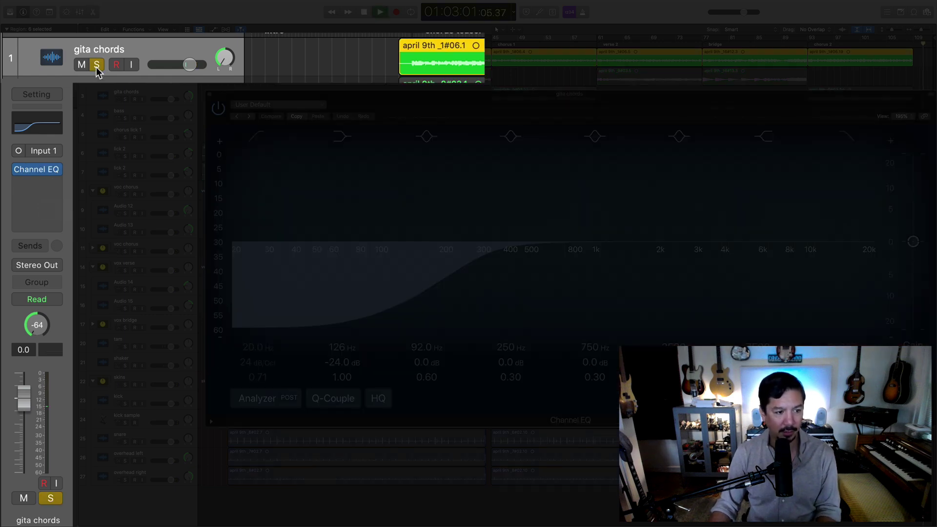
{"action": "key", "text": "space"}
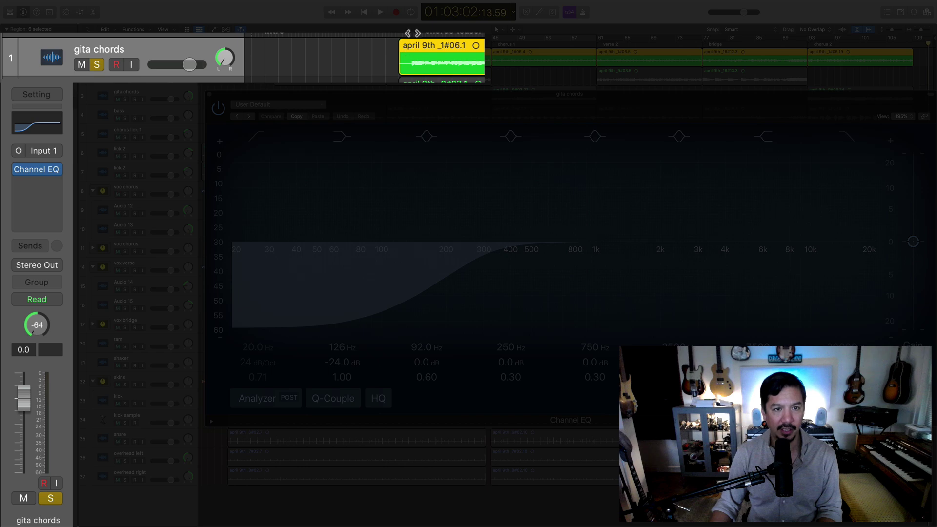
{"action": "key", "text": "space"}
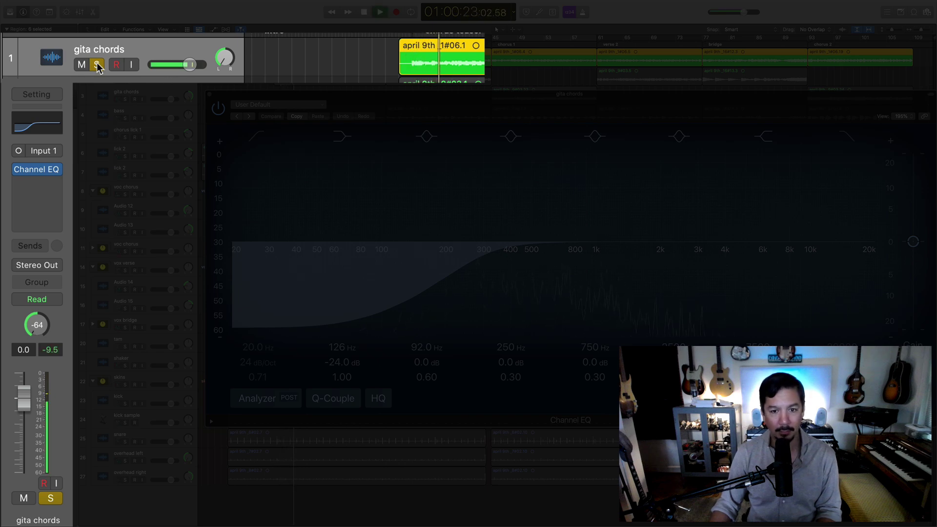
{"action": "key", "text": "space"}
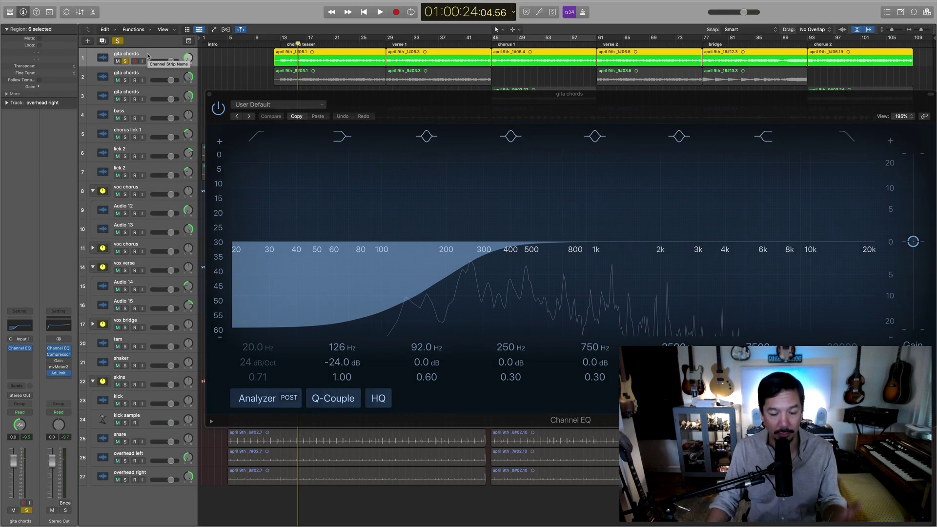
{"action": "key", "text": "space"}
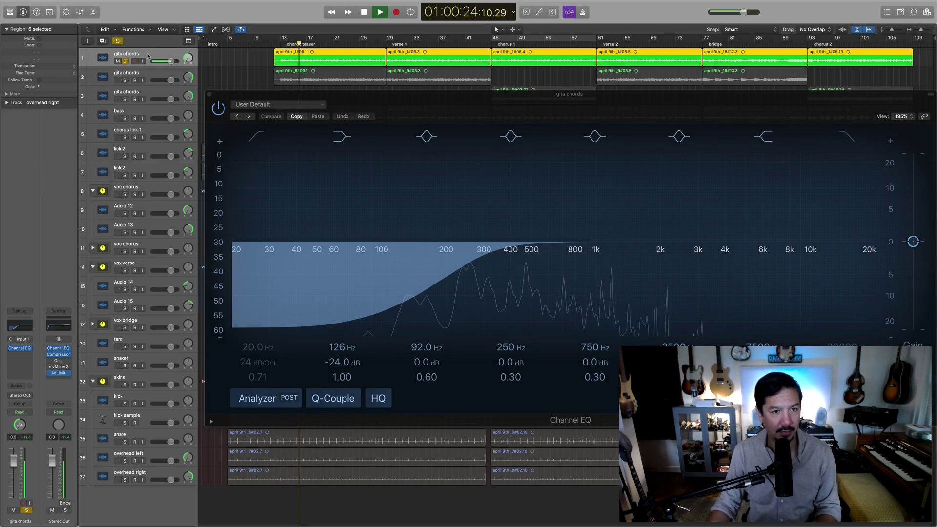
- Solo the second gita chords track as well to hear both together, stop playback, and close the Channel EQ window
{"action": "left_click", "coordinate": [125, 80]}
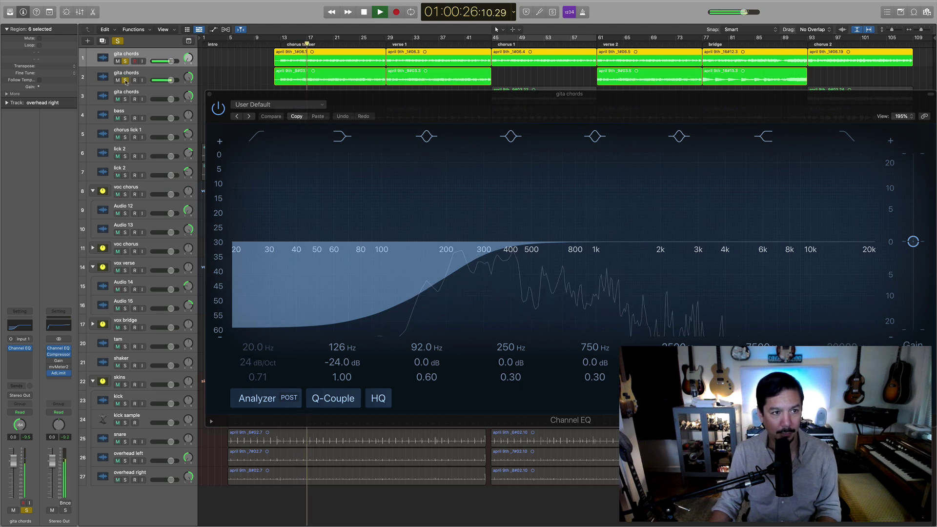
{"action": "left_click", "coordinate": [132, 76]}
{"action": "key", "text": "space"}
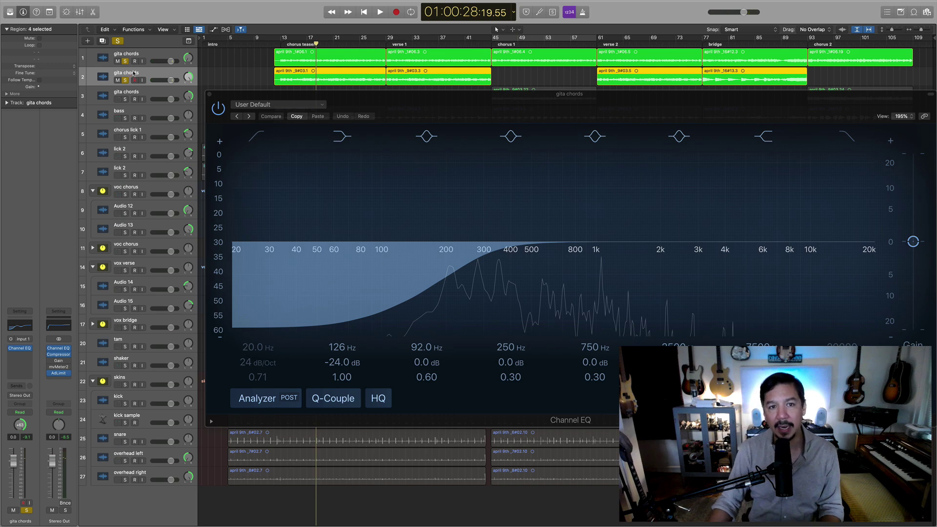
{"action": "left_click", "coordinate": [136, 58]}
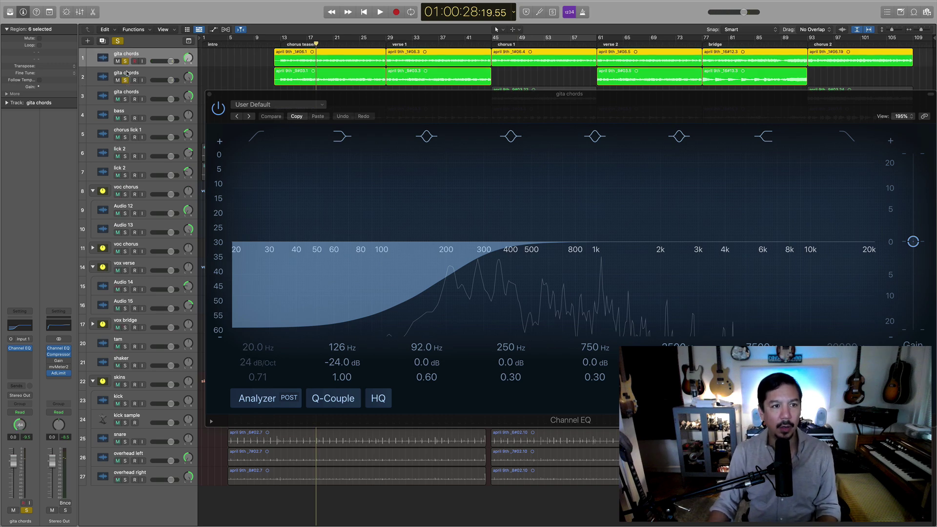
{"action": "left_click", "coordinate": [210, 96]}
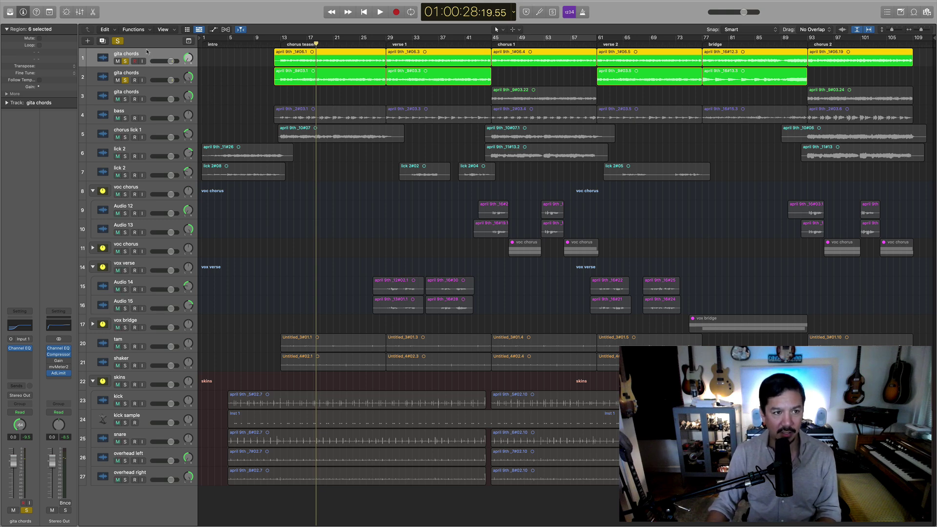
- Play only the first gita chords track and compare its sound with the Channel EQ bypassed and enabled
{"action": "left_click", "coordinate": [22, 350]}
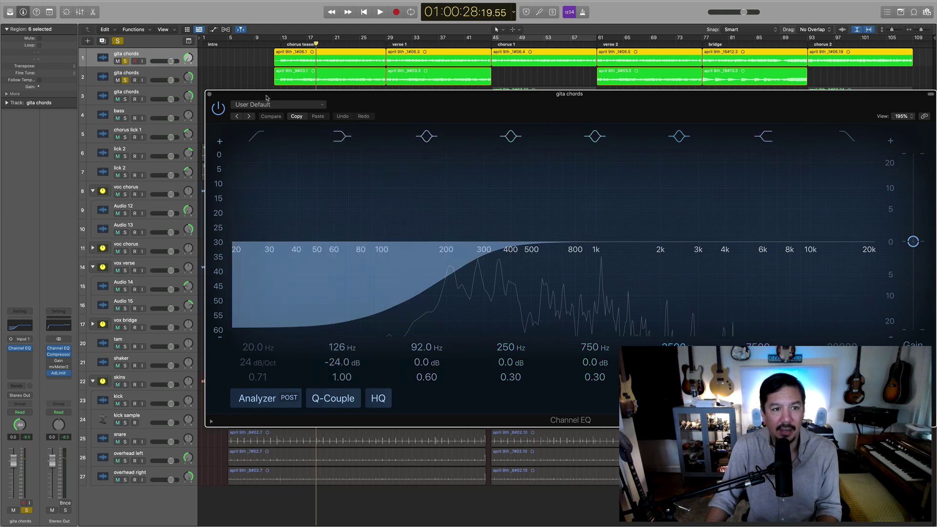
{"action": "key", "text": "space"}
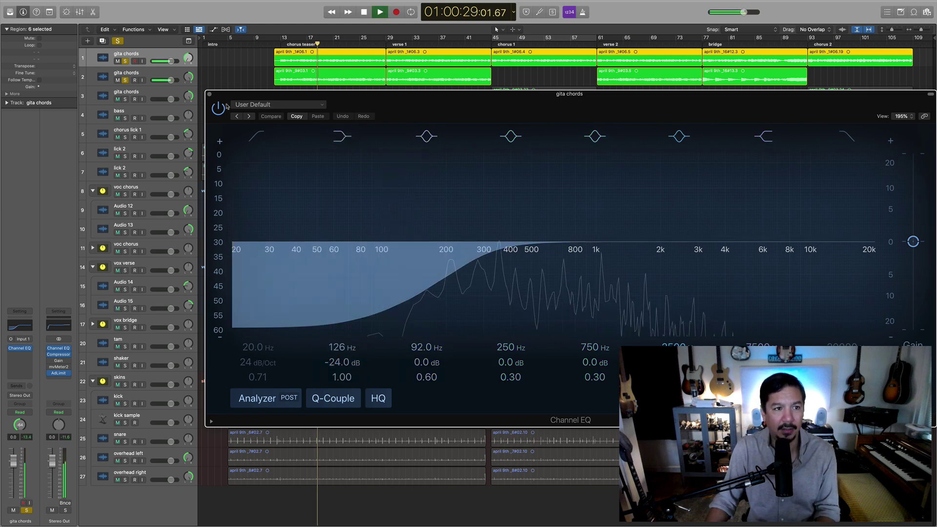
{"action": "left_click", "coordinate": [125, 80]}
{"action": "left_click", "coordinate": [218, 108]}
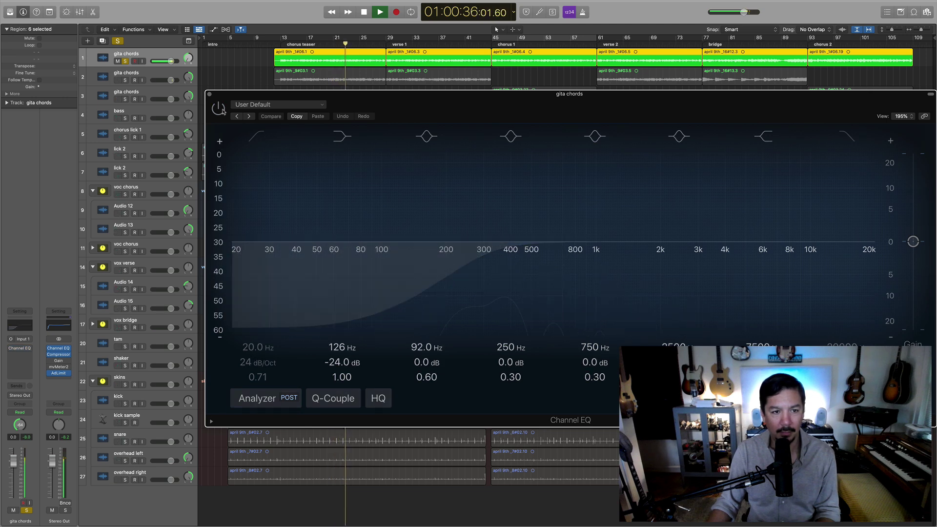
{"action": "left_click", "coordinate": [219, 108]}
{"action": "key", "text": "space"}
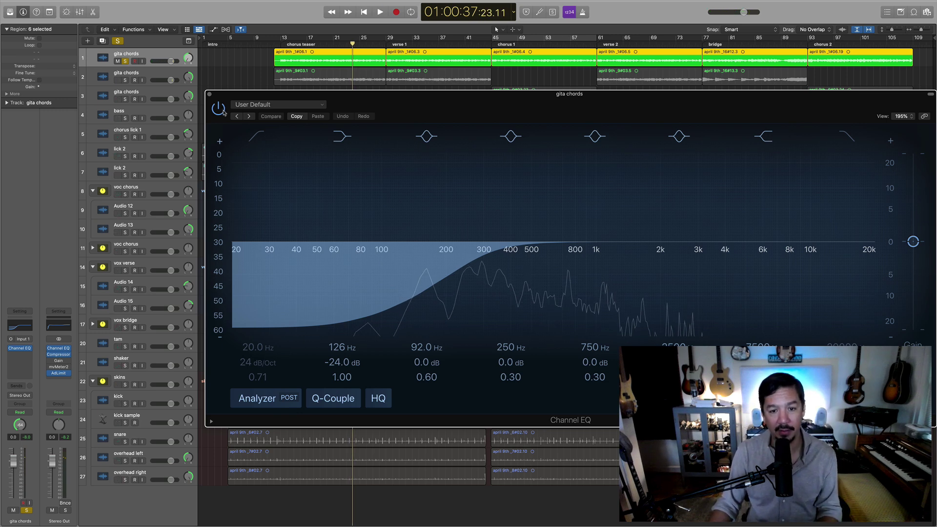
- Switch the solo from the first to the second gita chords track and open the second track's Channel EQ
{"action": "left_click", "coordinate": [210, 94]}
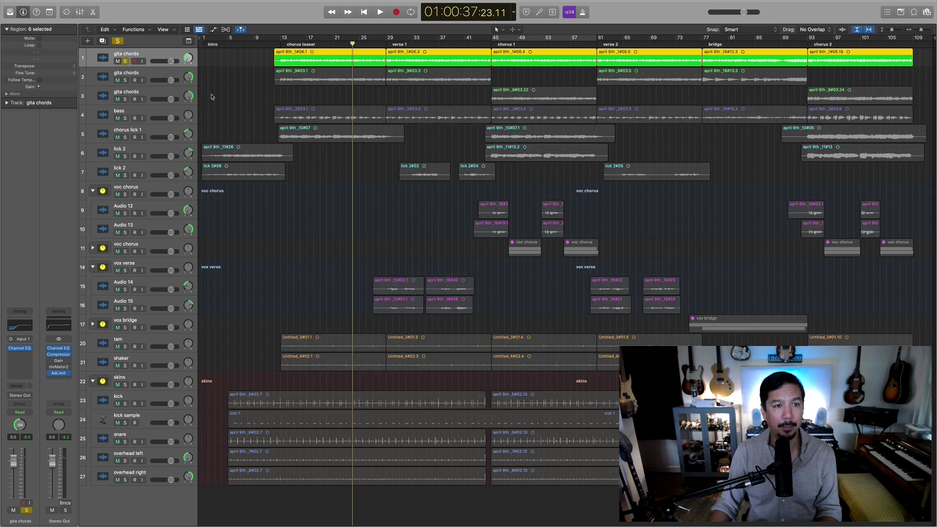
{"action": "left_click", "coordinate": [143, 73]}
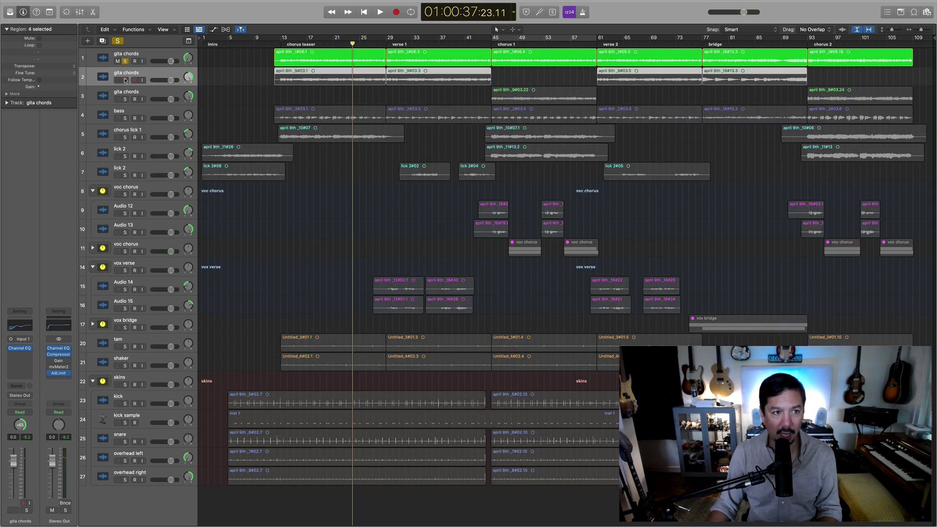
{"action": "left_click", "coordinate": [125, 80]}
{"action": "left_click", "coordinate": [124, 61]}
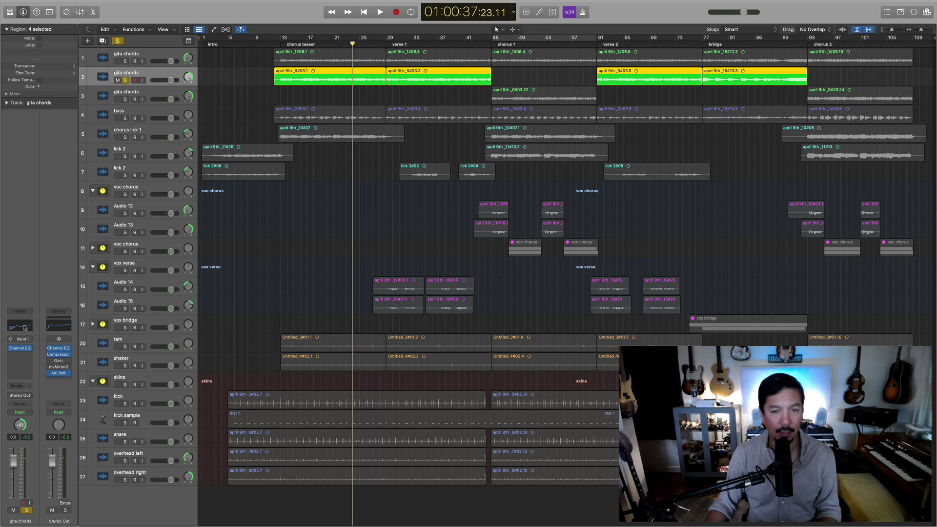
{"action": "left_click", "coordinate": [25, 328]}
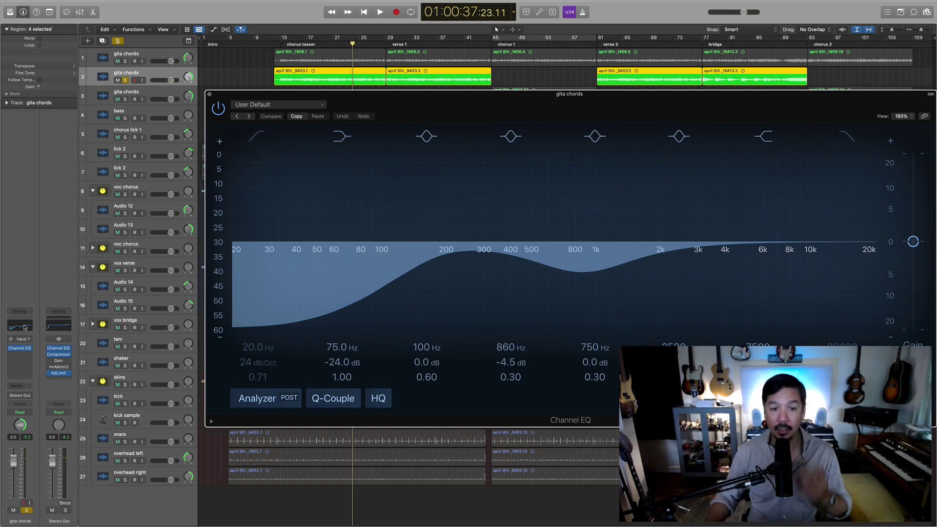
- Unsolo the second gita chords track and close its Channel EQ
{"action": "left_click", "coordinate": [125, 80]}
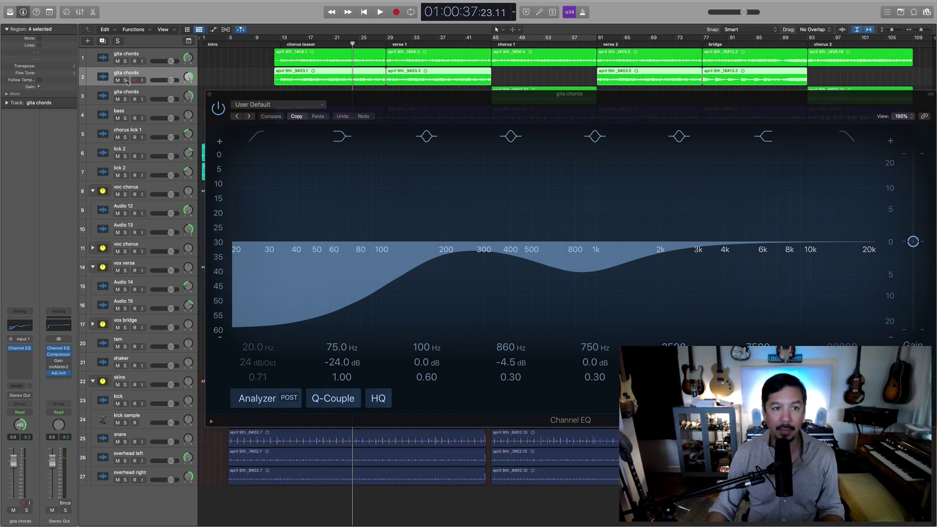
{"action": "left_click", "coordinate": [209, 95]}
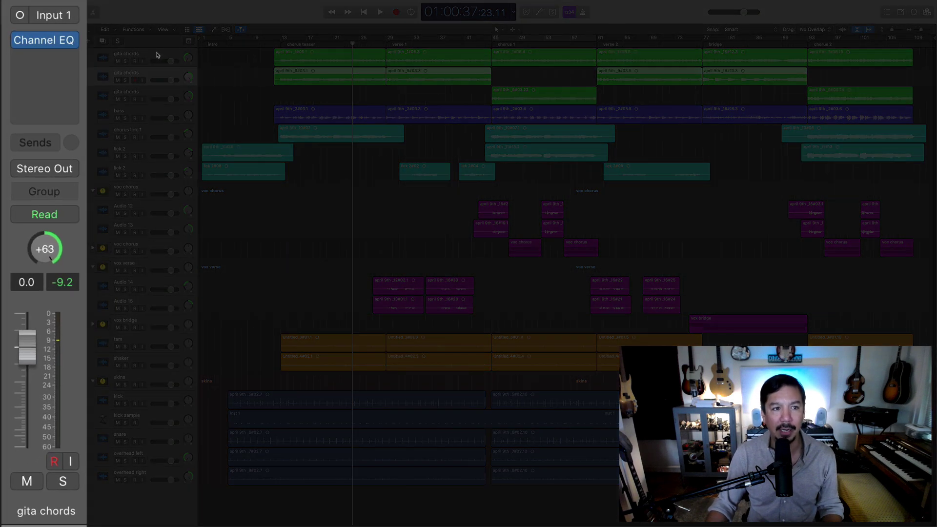
- Compare the channel strips of the three gita chords tracks and the bass track for their plug-ins and panning
{"action": "left_click", "coordinate": [158, 55]}
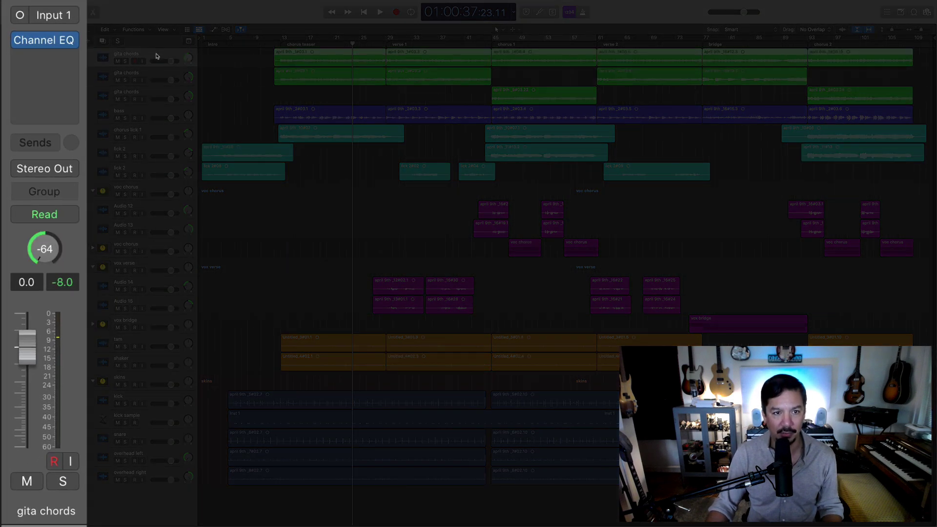
{"action": "left_click", "coordinate": [149, 74]}
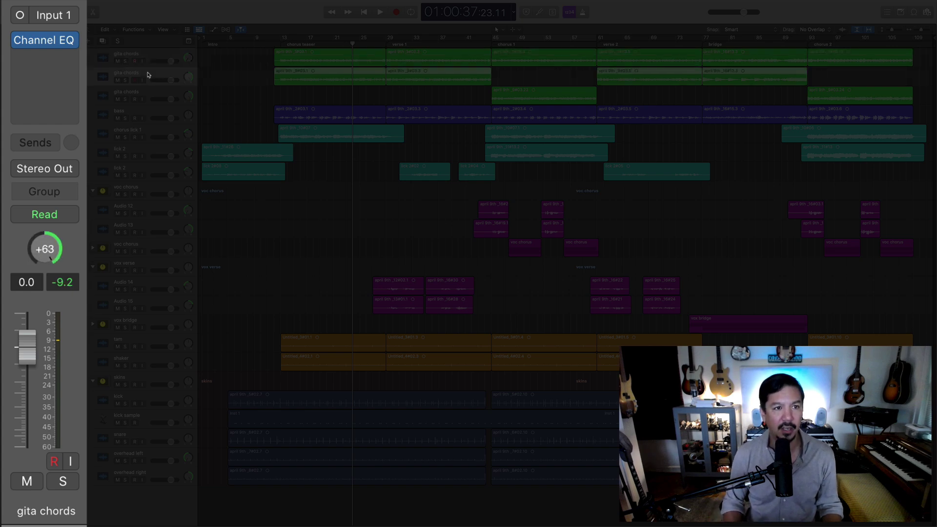
{"action": "key", "text": "Down"}
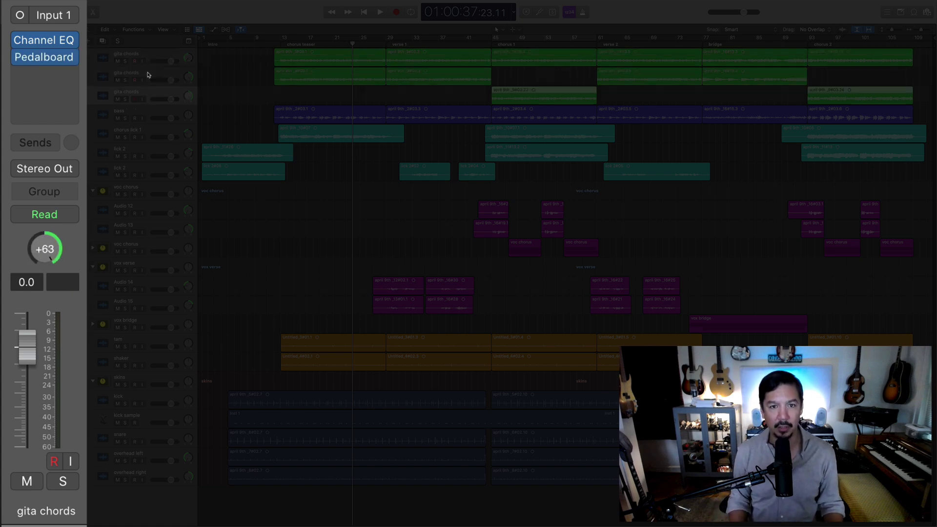
{"action": "key", "text": "Down"}
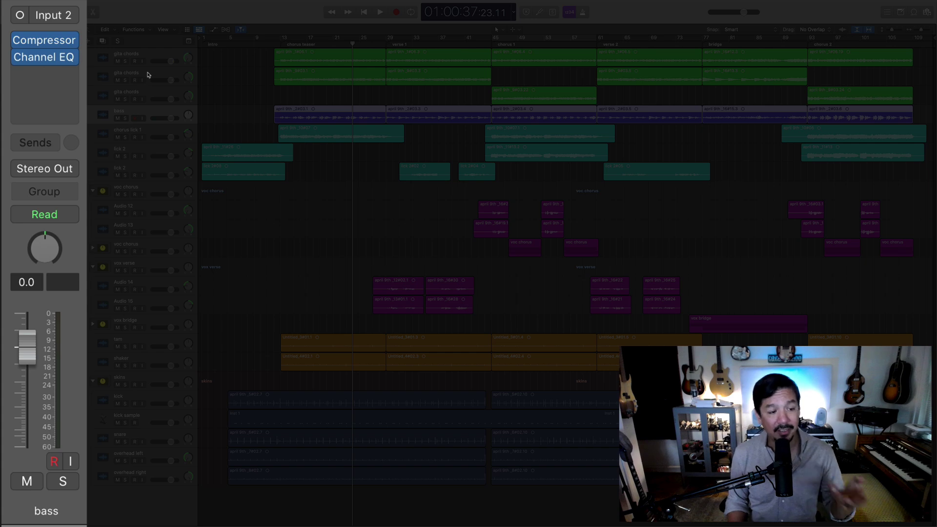
- Compare the channel strips of the chorus lick 1 and two lick 2 tracks for their plug-ins, sends and panning
{"action": "key", "text": "Down"}
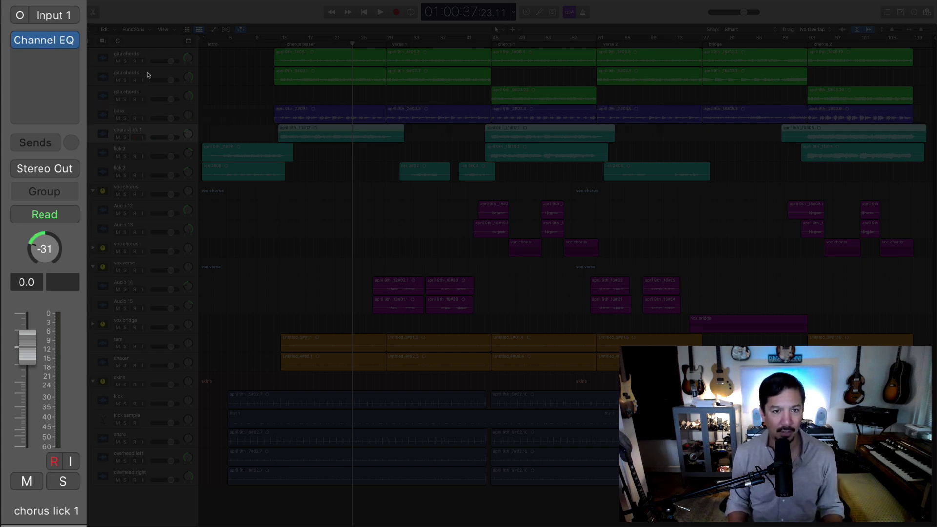
{"action": "key", "text": "Down"}
{"action": "key", "text": "Down"}
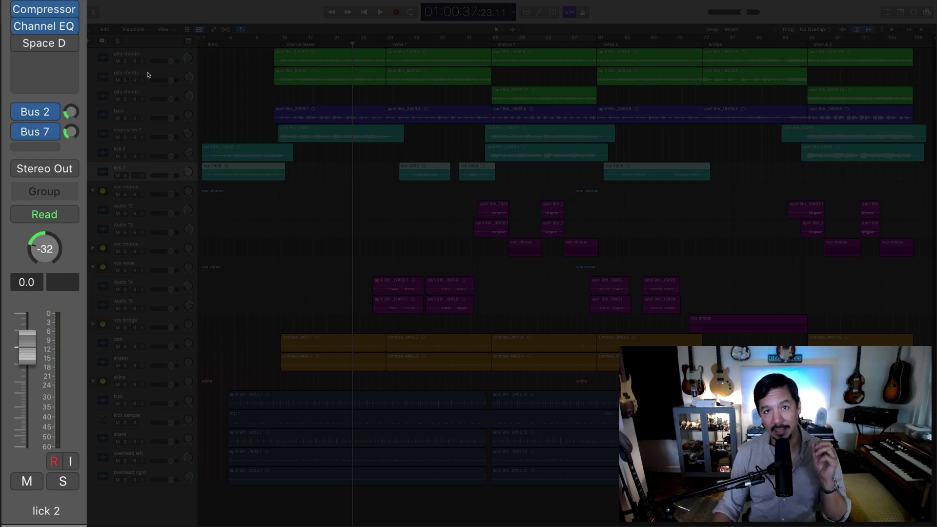
- Open the first gita chords track in the audio editor and examine its waveform up close
{"action": "left_click", "coordinate": [155, 53]}
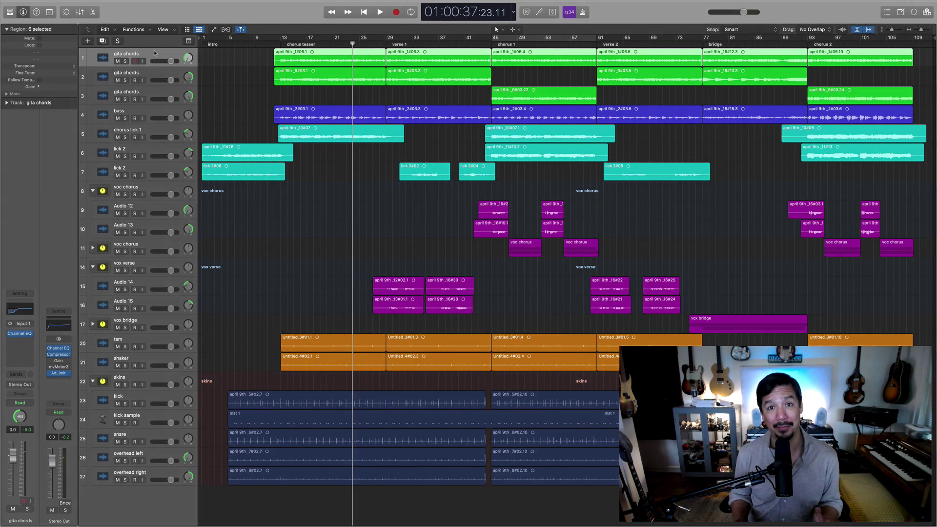
{"action": "left_click", "coordinate": [92, 12]}
{"action": "scroll", "coordinate": [381, 272], "scroll_direction": "right", "scroll_amount": 10}
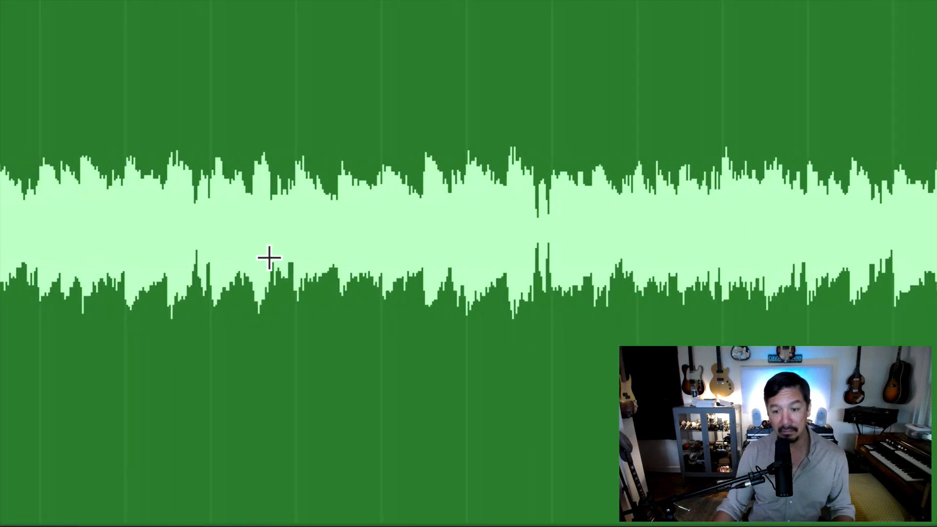
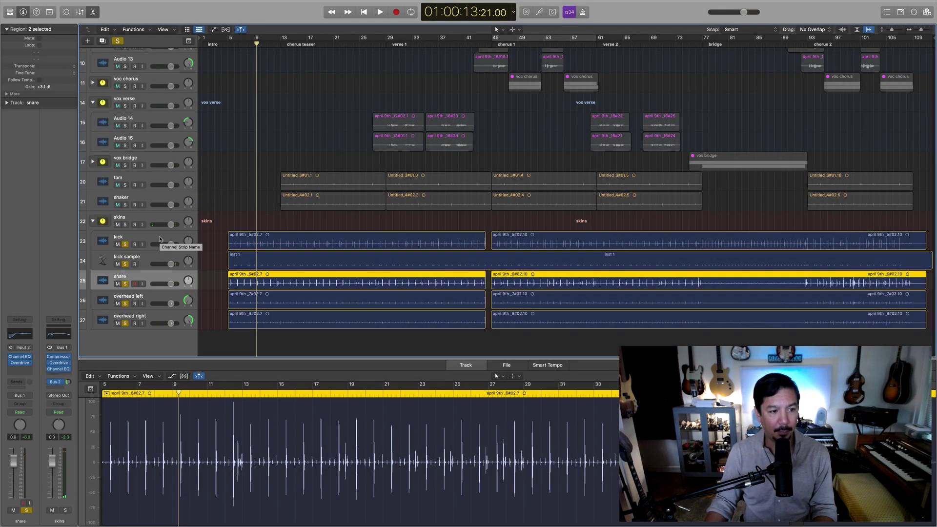
- Examine the plug-ins on the channel strips of the kick, kick sample, snare, overhead left and overhead right tracks
{"action": "left_click", "coordinate": [146, 237]}
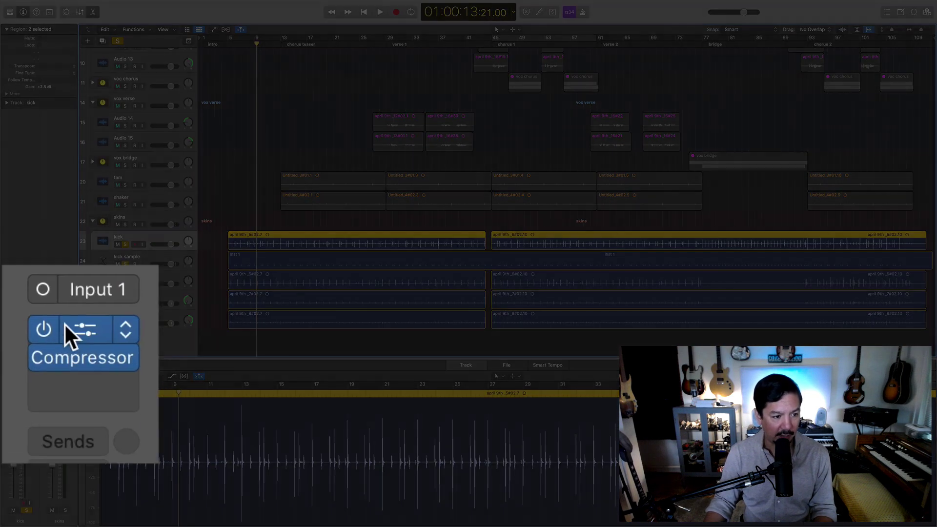
{"action": "left_click", "coordinate": [145, 260]}
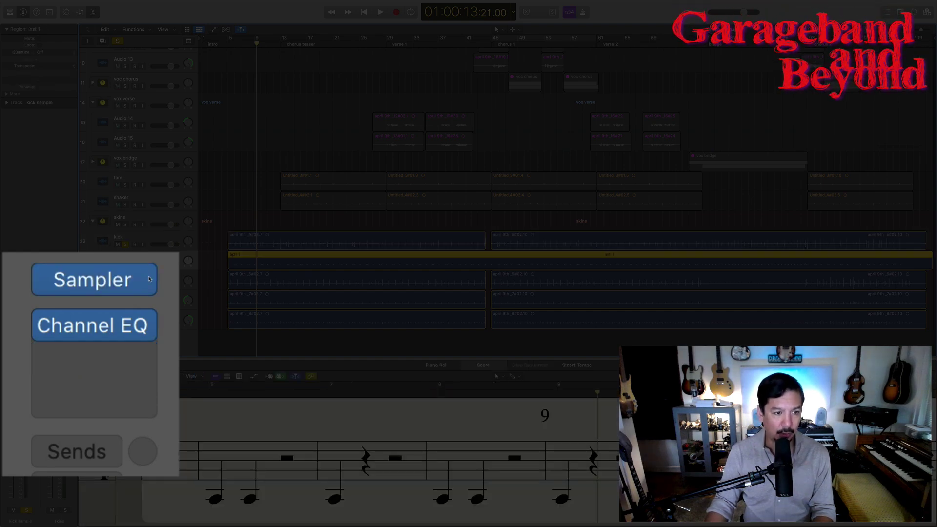
{"action": "left_click", "coordinate": [149, 279]}
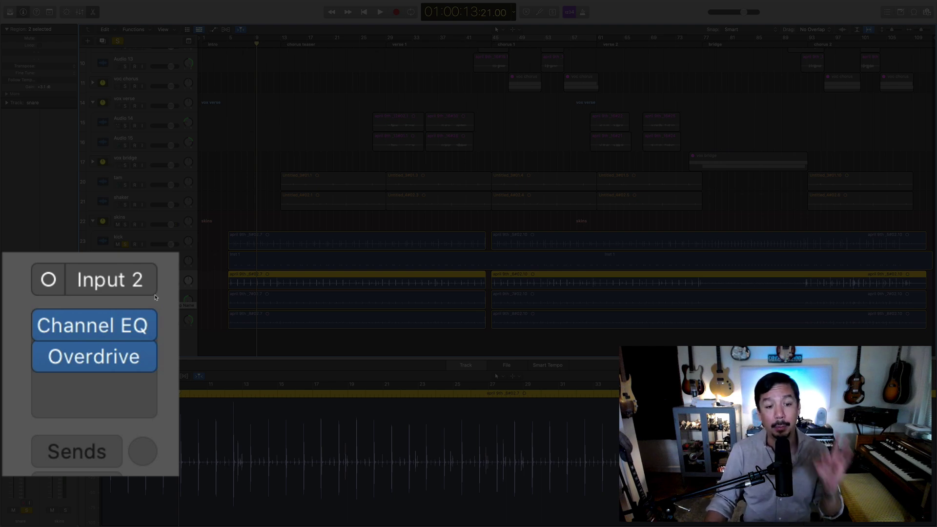
{"action": "left_click", "coordinate": [155, 297]}
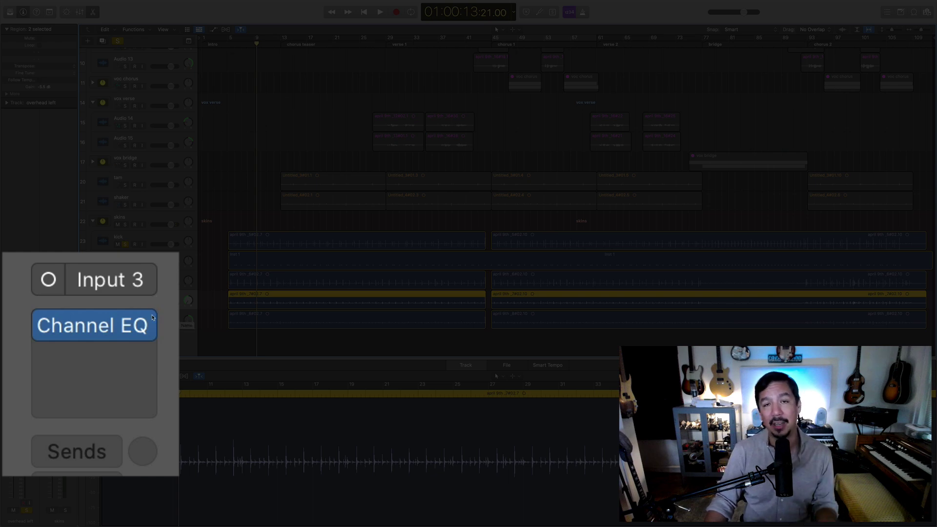
{"action": "left_click", "coordinate": [153, 318]}
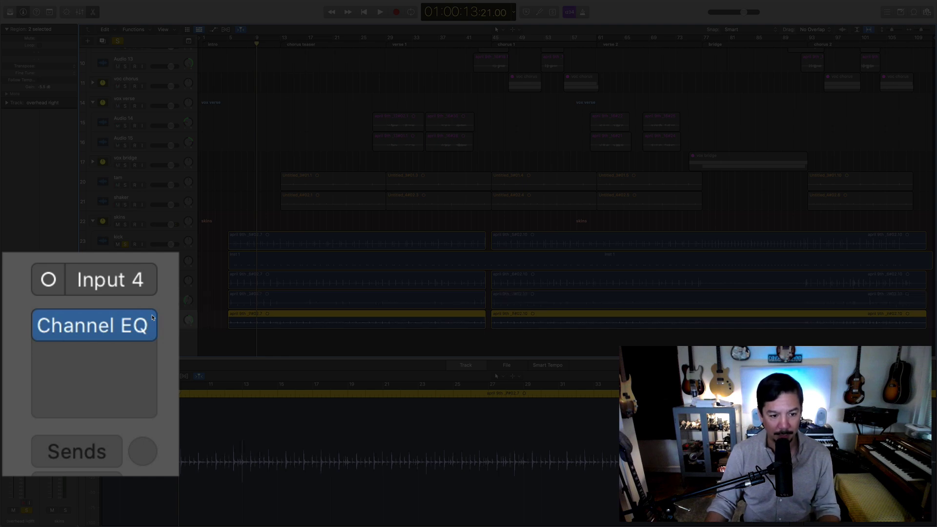
{"action": "left_click", "coordinate": [155, 301]}
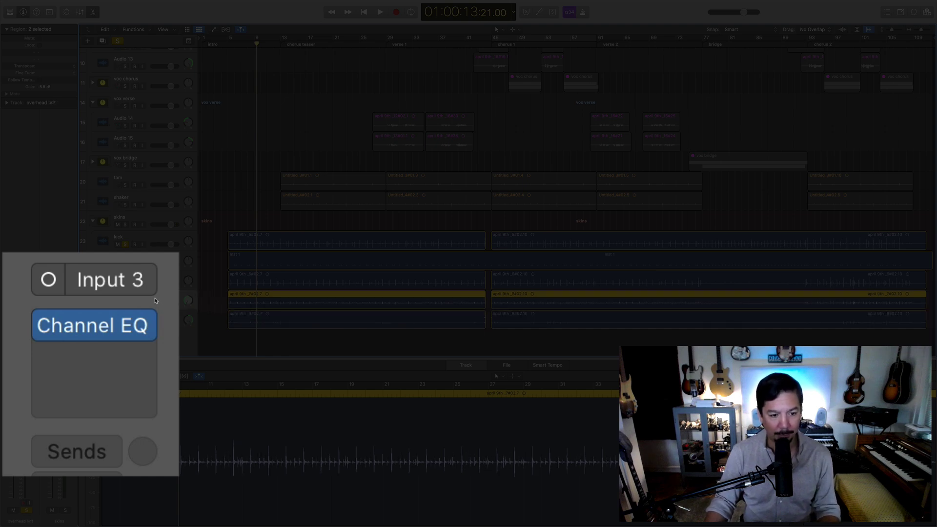
- Solo only the snare track and play a short passage of it
{"action": "left_click", "coordinate": [153, 280]}
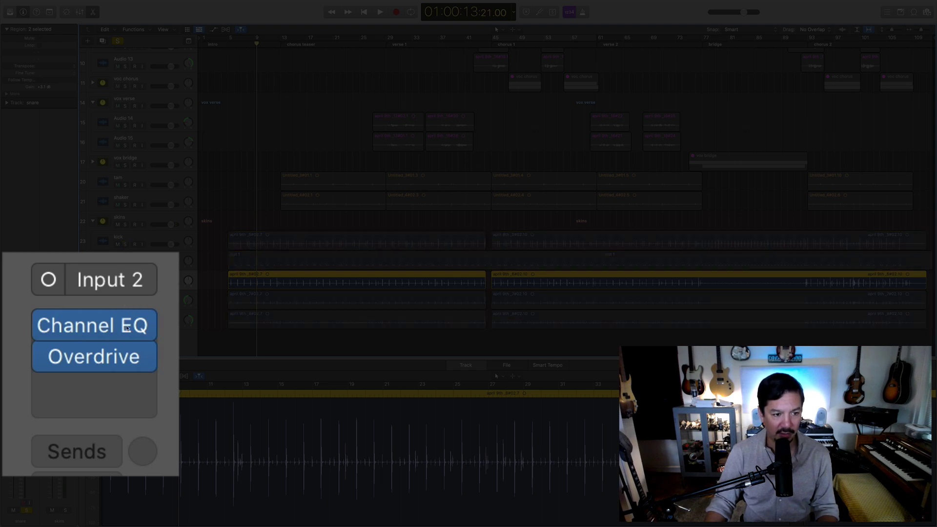
{"action": "key", "text": "space"}
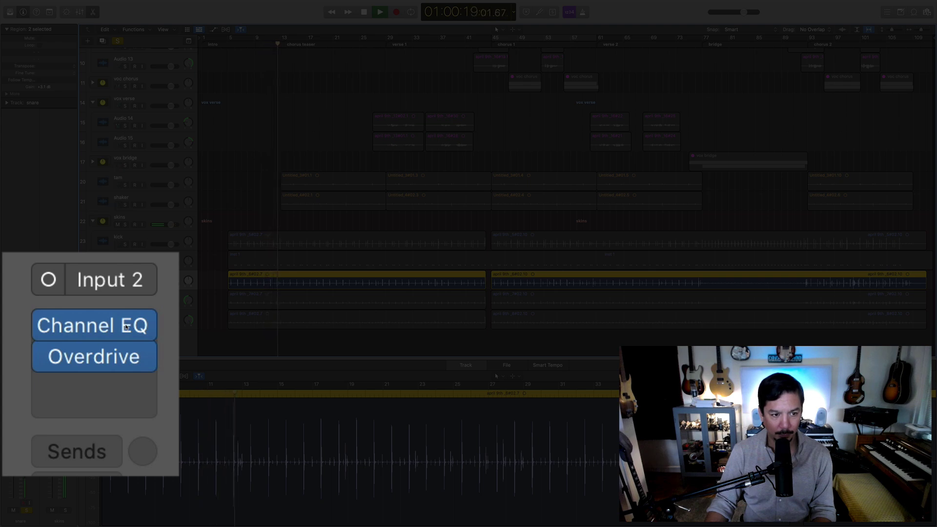
{"action": "key", "text": "space"}
- Open the Compressor on the skins stack and compare the snare's sound with it bypassed and enabled
{"action": "left_click", "coordinate": [142, 215]}
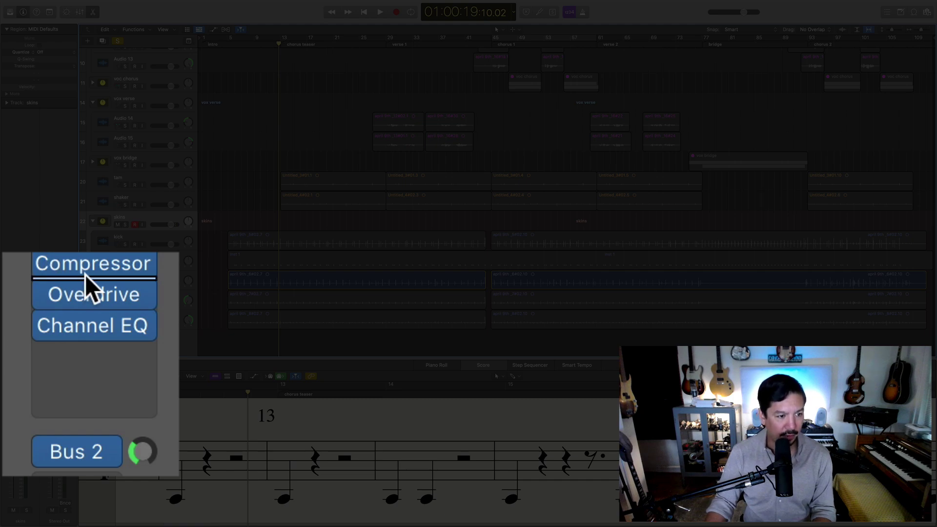
{"action": "mouse_move", "coordinate": [101, 269]}
{"action": "left_click", "coordinate": [20, 345]}
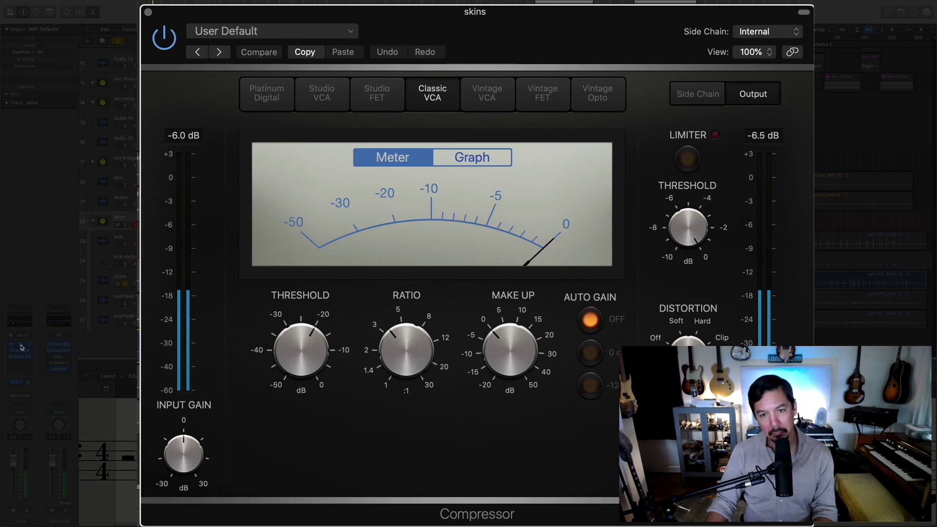
{"action": "left_click", "coordinate": [164, 43]}
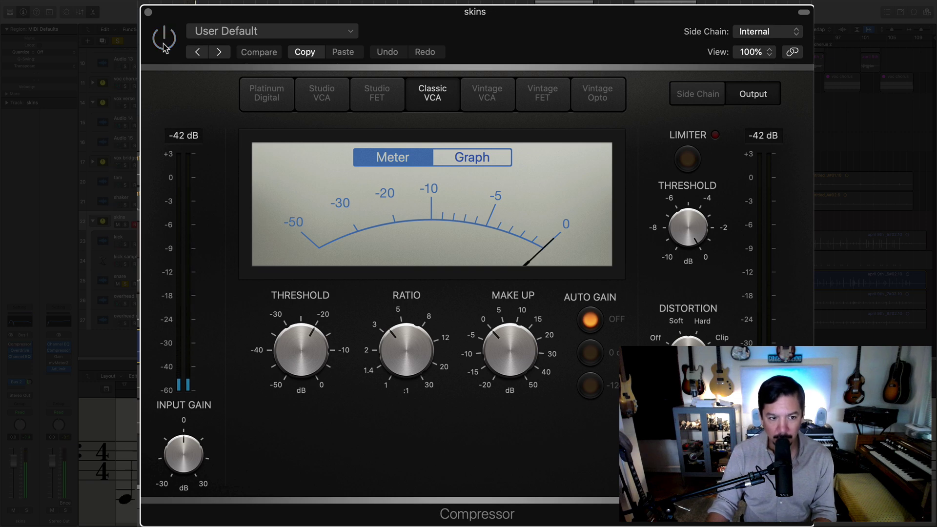
{"action": "left_click", "coordinate": [164, 43]}
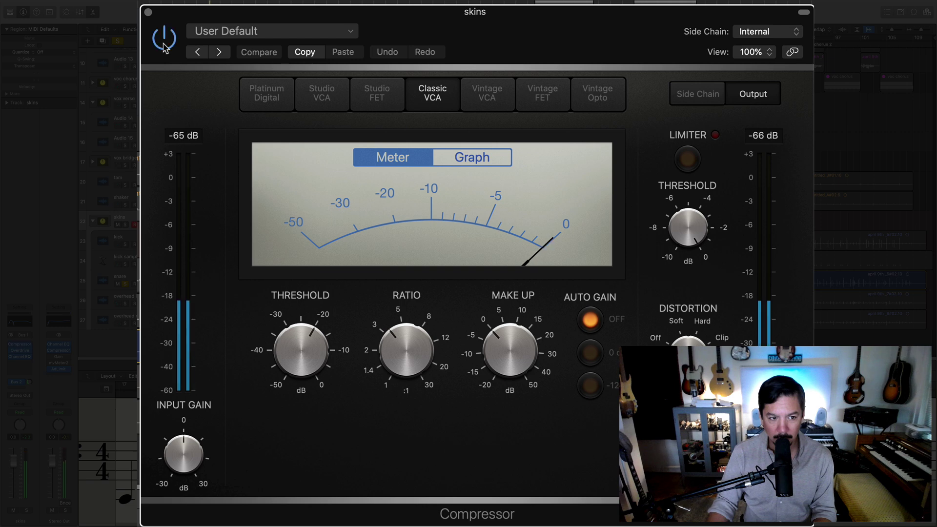
{"action": "left_click", "coordinate": [164, 43]}
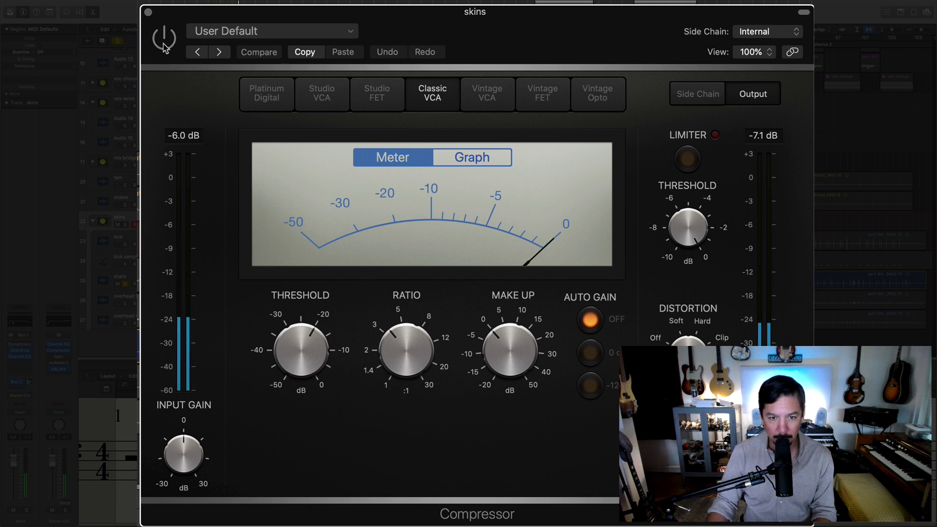
{"action": "left_click", "coordinate": [164, 43]}
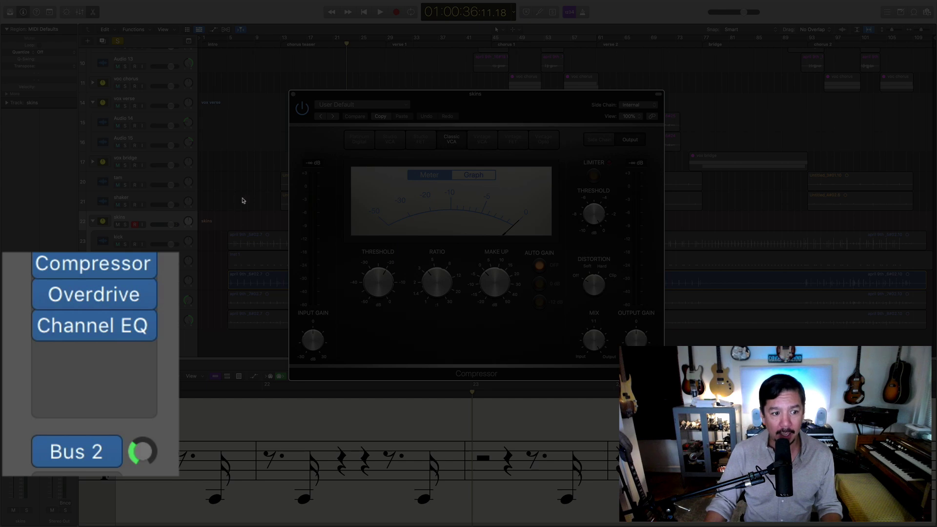
- Play the soloed snare and compare its sound with the skins stack's Overdrive bypassed and enabled
{"action": "mouse_move", "coordinate": [108, 294]}
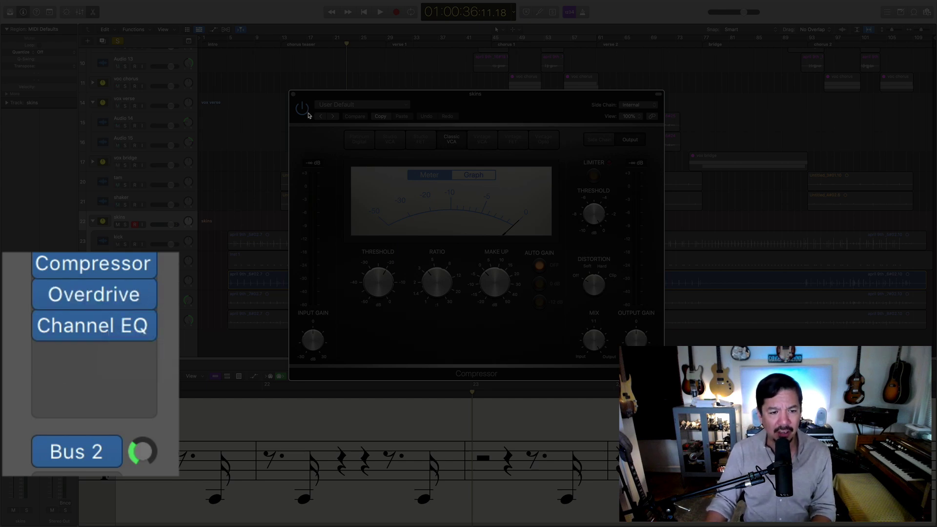
{"action": "mouse_move", "coordinate": [29, 312]}
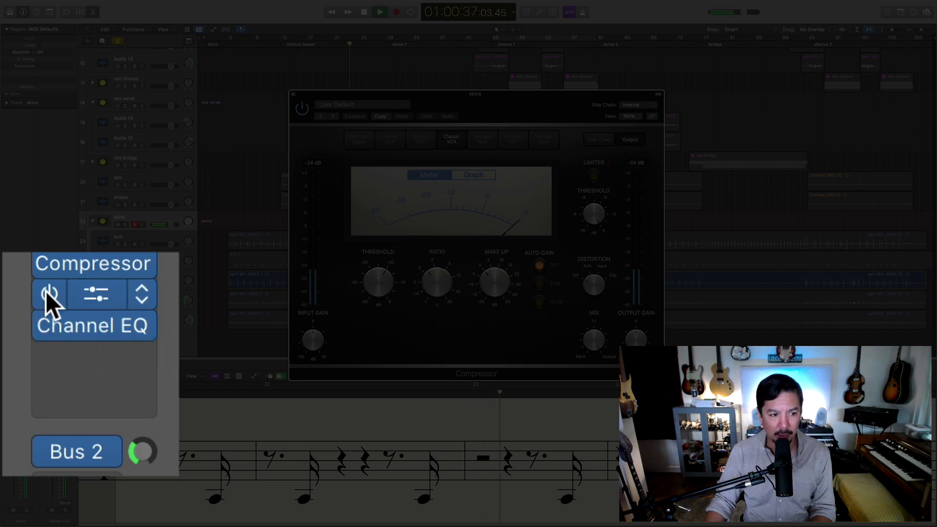
{"action": "key", "text": "space"}
{"action": "left_click", "coordinate": [48, 292]}
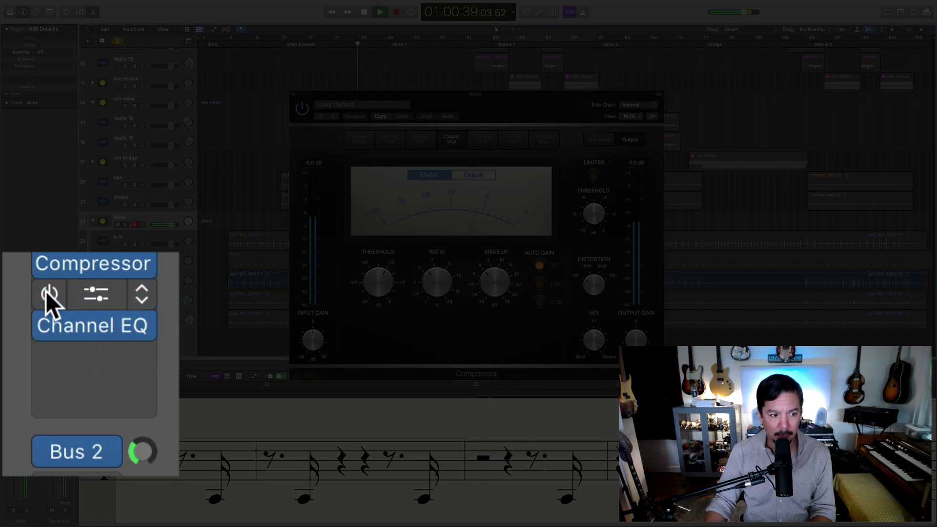
{"action": "left_click", "coordinate": [45, 291]}
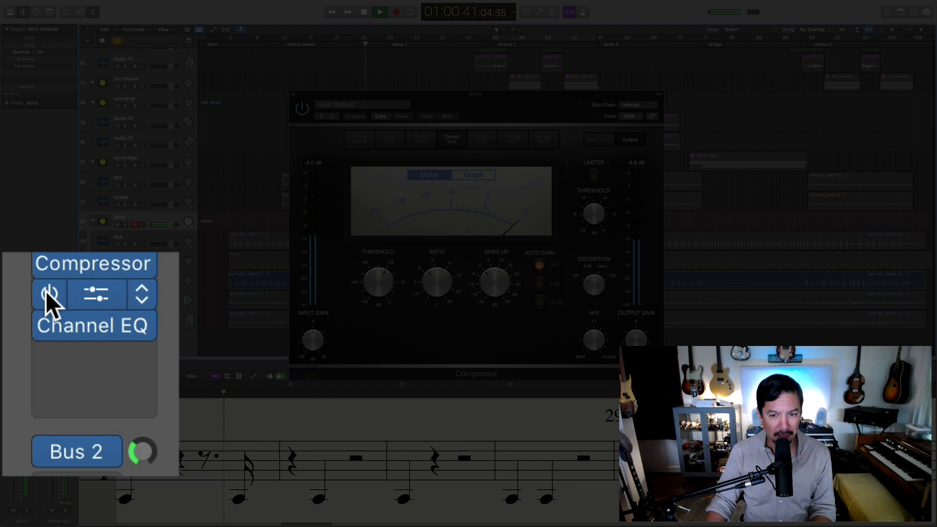
{"action": "key", "text": "space"}
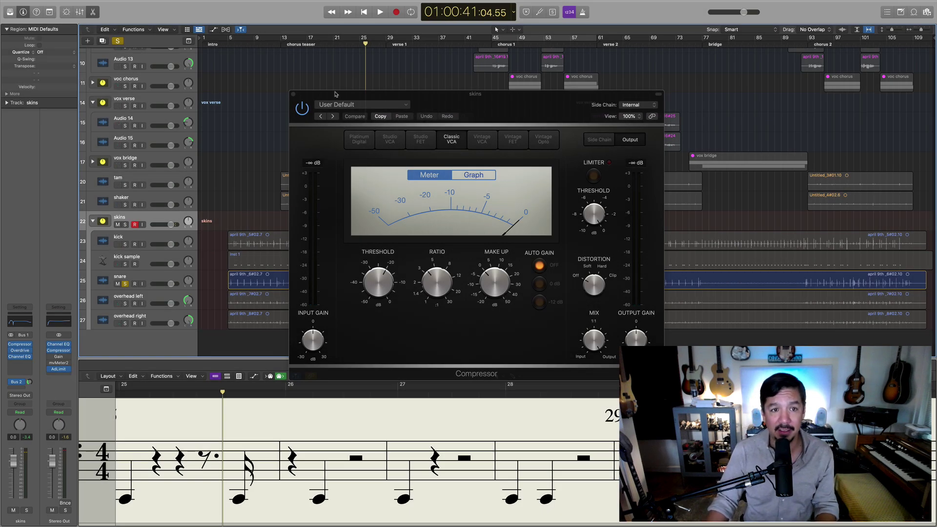
- Close the skins Compressor, select the snare track and listen to a short passage of it soloed
{"action": "left_click", "coordinate": [293, 94]}
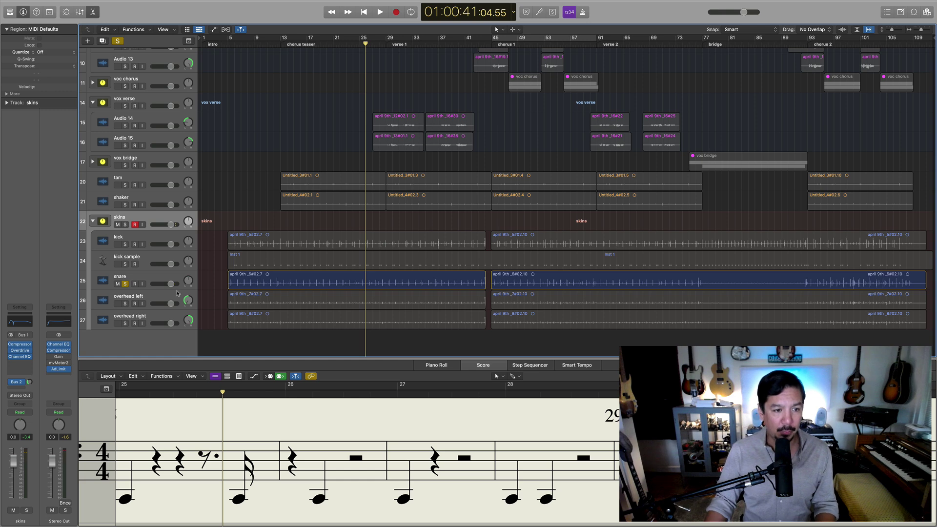
{"action": "left_click", "coordinate": [145, 280]}
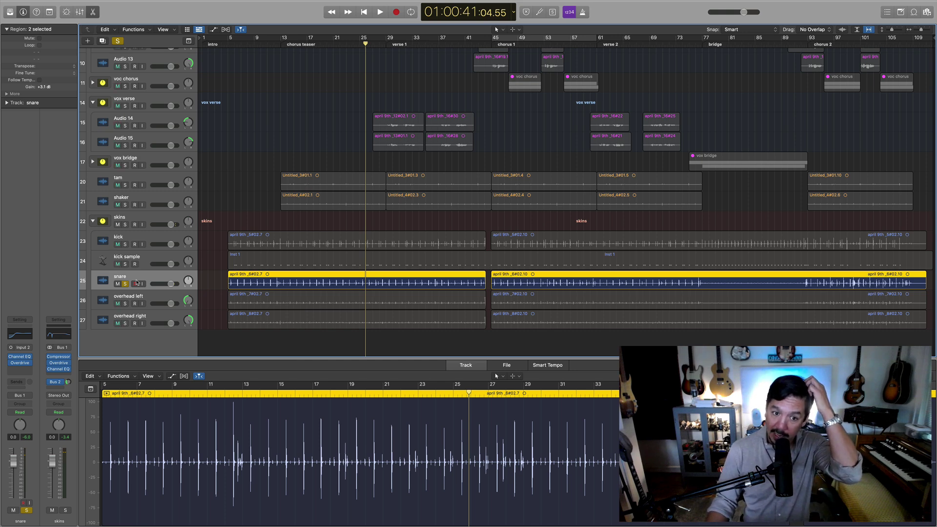
{"action": "key", "text": "space"}
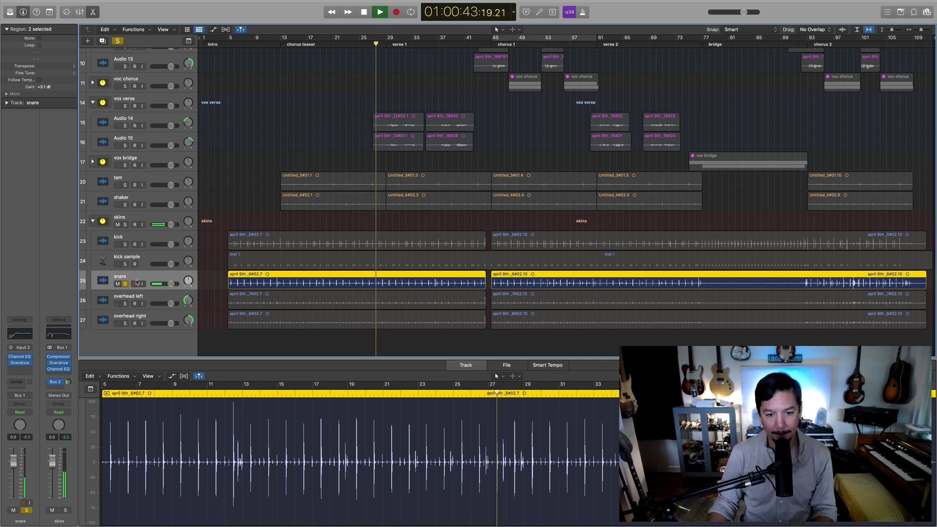
{"action": "key", "text": "space"}
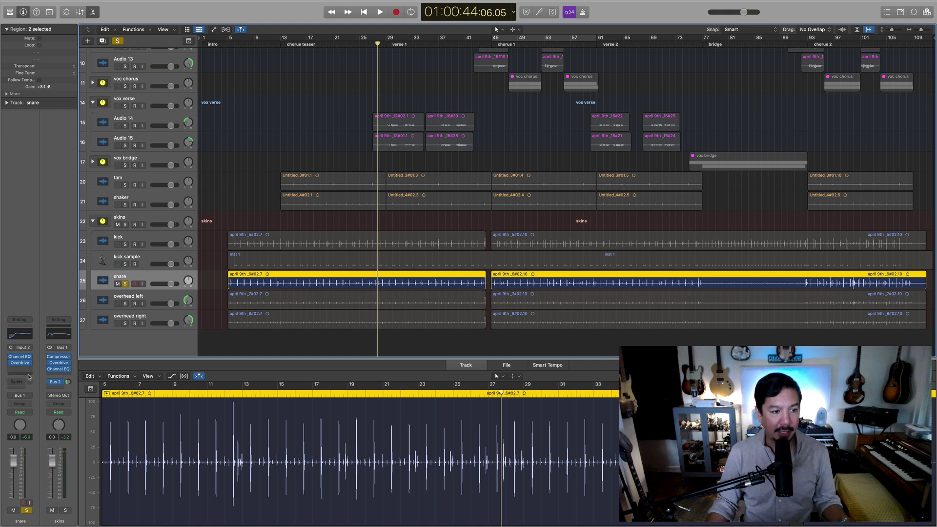
- Open the snare track's Channel EQ and insert a Noise Gate ahead of it in the plug-in chain
{"action": "left_click", "coordinate": [22, 357]}
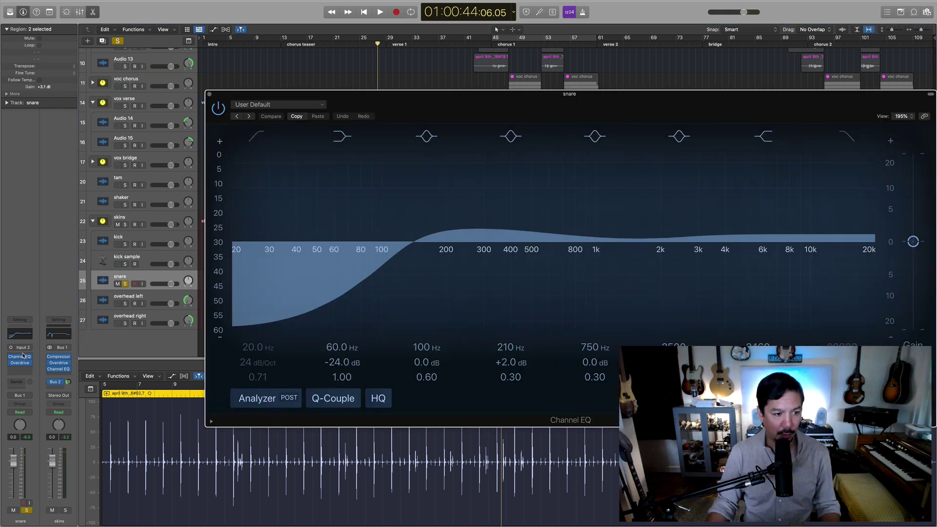
{"action": "left_click", "coordinate": [19, 370]}
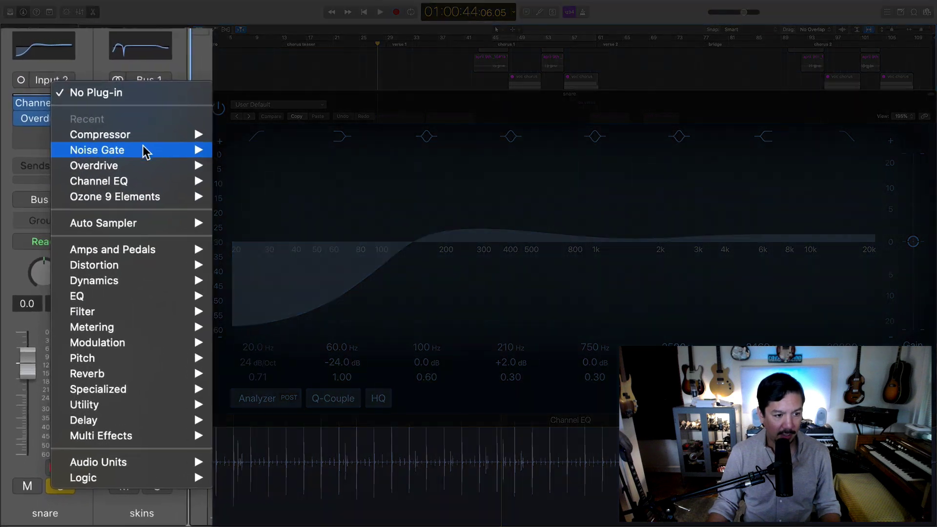
{"action": "left_click", "coordinate": [103, 126]}
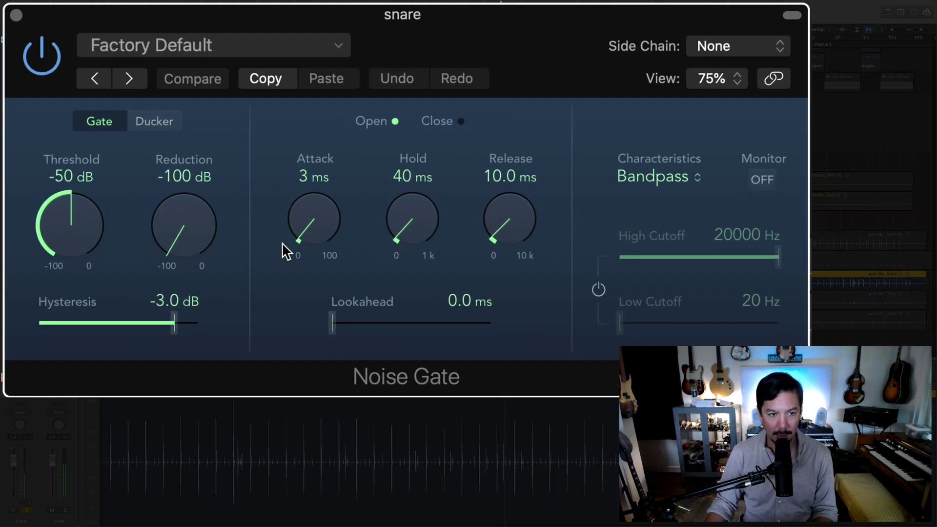
- Set the snare Noise Gate's threshold to -17 dB and release to 48.7 ms, and close the plug-in
{"action": "left_click_drag", "start_coordinate": [77, 244], "coordinate": [54, 134]}
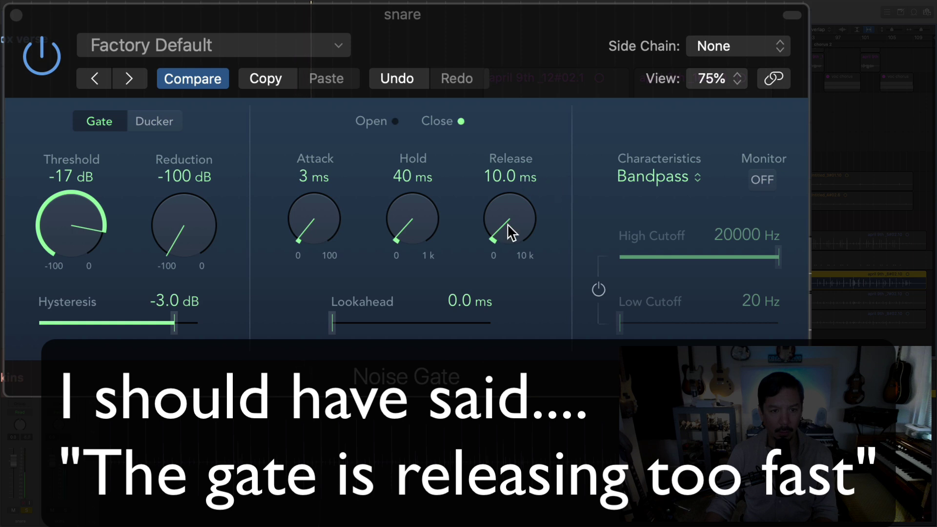
{"action": "left_click_drag", "start_coordinate": [508, 224], "coordinate": [499, 180]}
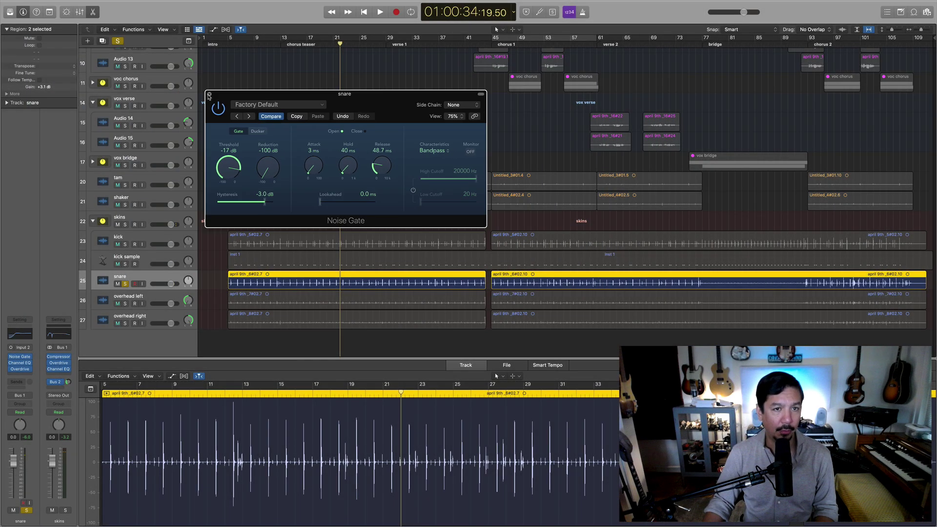
{"action": "left_click", "coordinate": [89, 37]}
- Solo all five drum tracks from kick to overhead right and play them together
{"action": "key", "text": "s"}
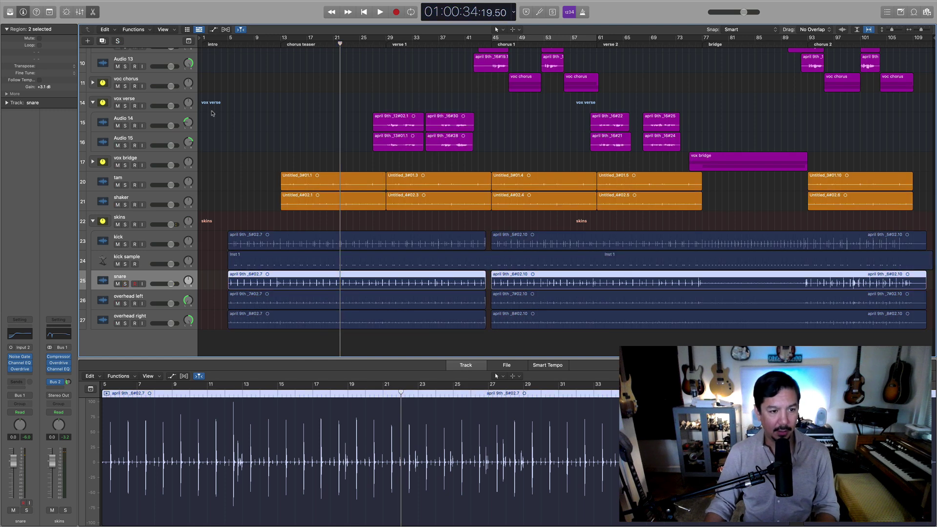
{"action": "left_click_drag", "start_coordinate": [125, 244], "coordinate": [125, 323]}
{"action": "key", "text": "space"}
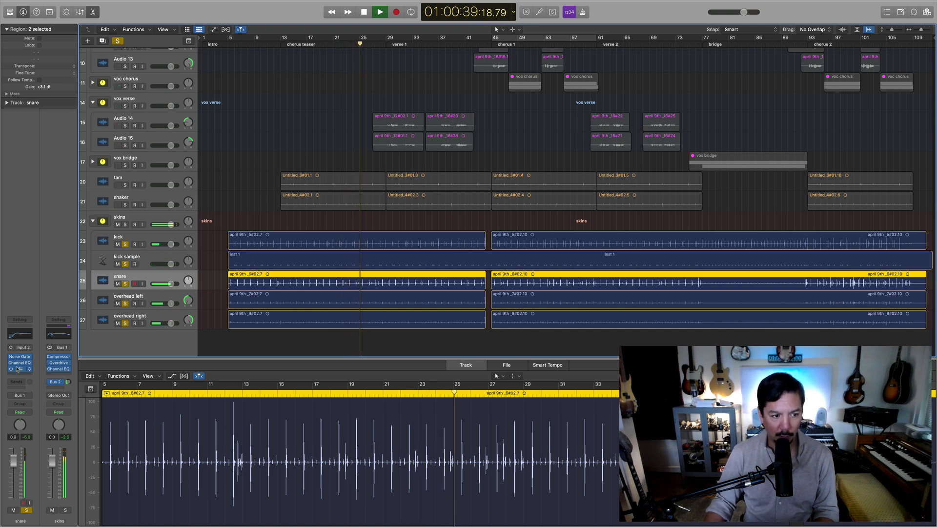
- Bypass and re-enable the snare's Noise Gate while the soloed drums play to compare the sound, and stop playback
{"action": "mouse_move", "coordinate": [11, 357]}
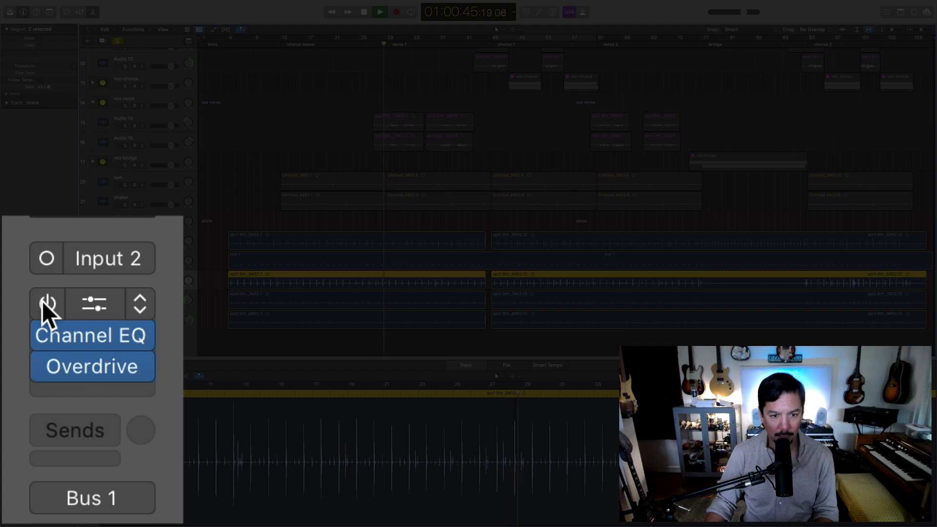
{"action": "left_click", "coordinate": [46, 303]}
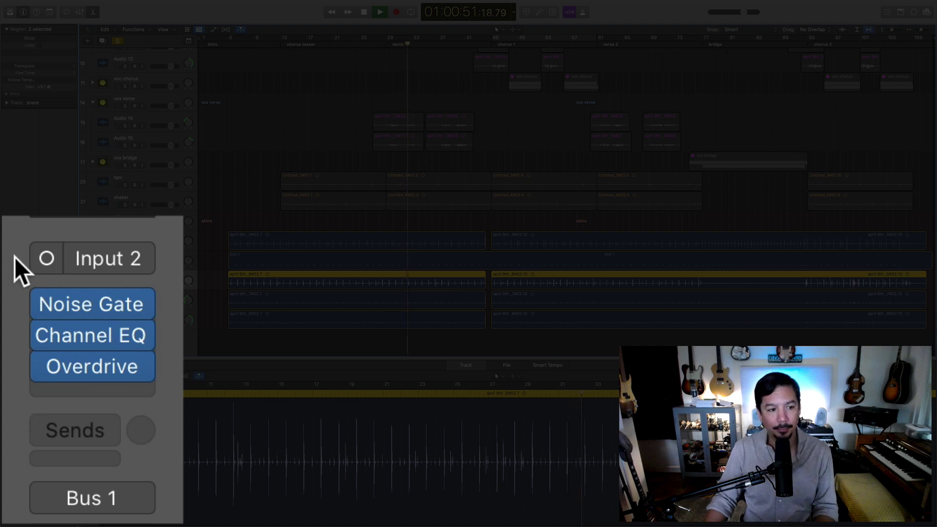
{"action": "mouse_move", "coordinate": [45, 303]}
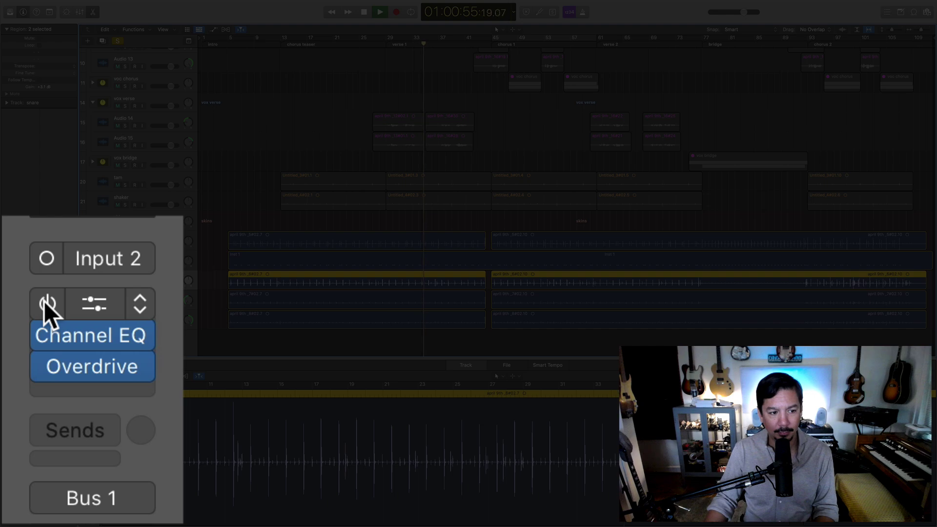
{"action": "left_click", "coordinate": [47, 303]}
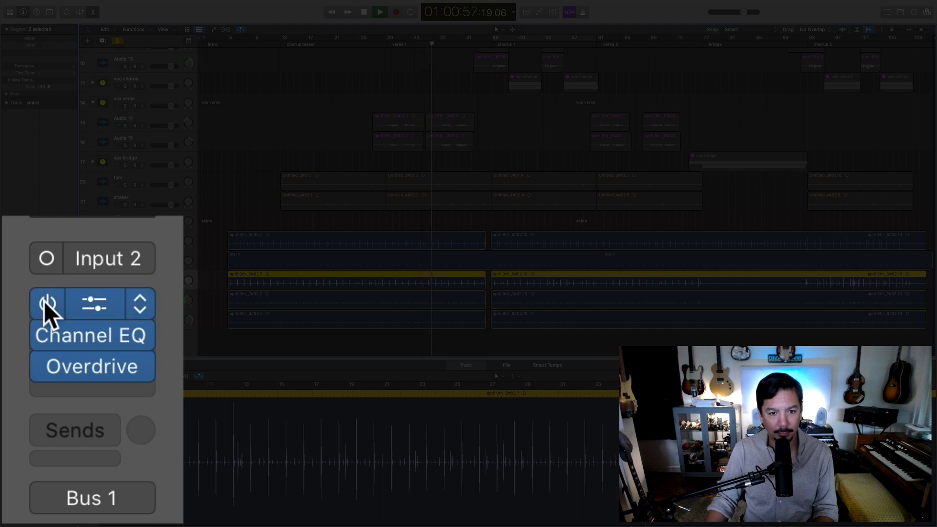
{"action": "key", "text": "space"}
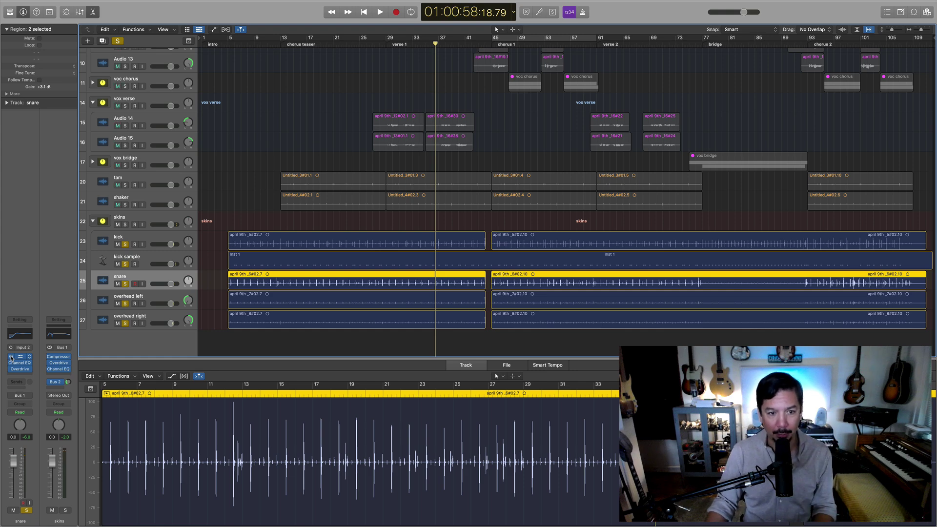
- Replay the drums from about bar 12, switching the snare's Noise Gate off and on repeatedly to compare, leaving it enabled
{"action": "left_click", "coordinate": [273, 39]}
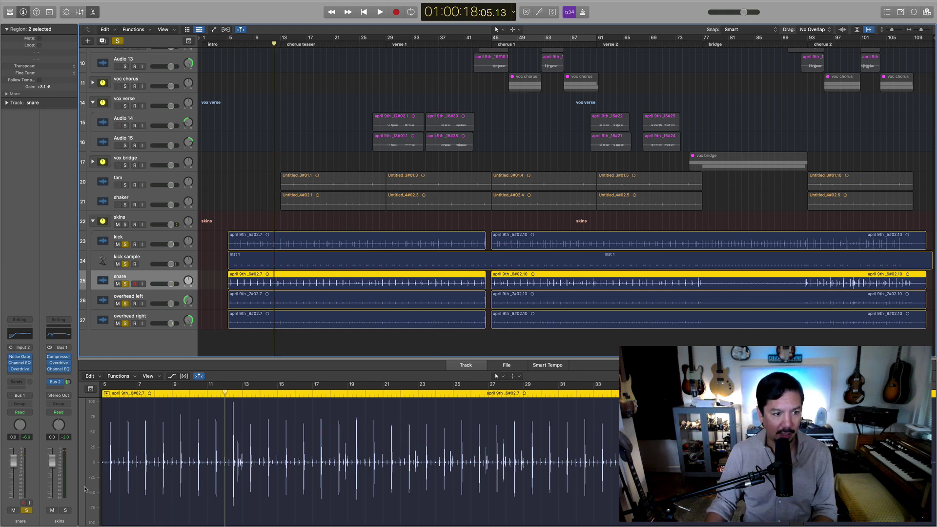
{"action": "key", "text": "space"}
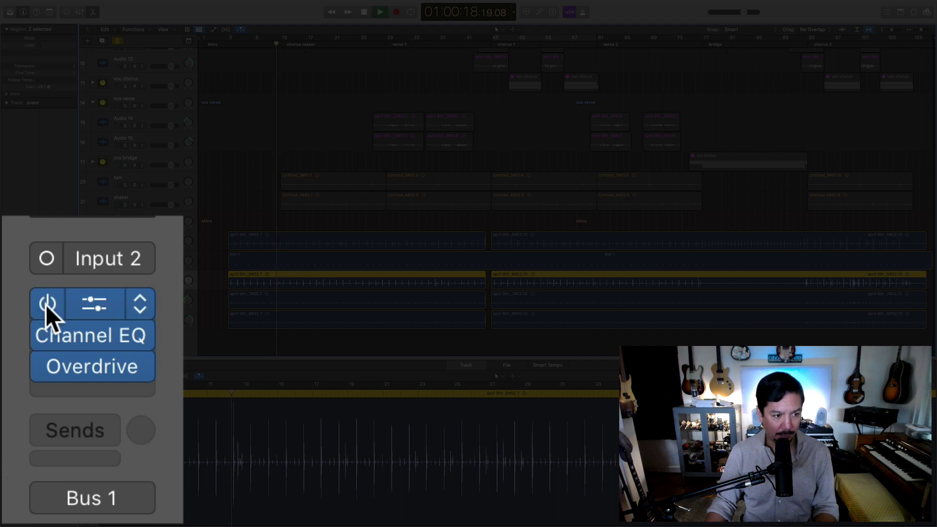
{"action": "left_click", "coordinate": [47, 303]}
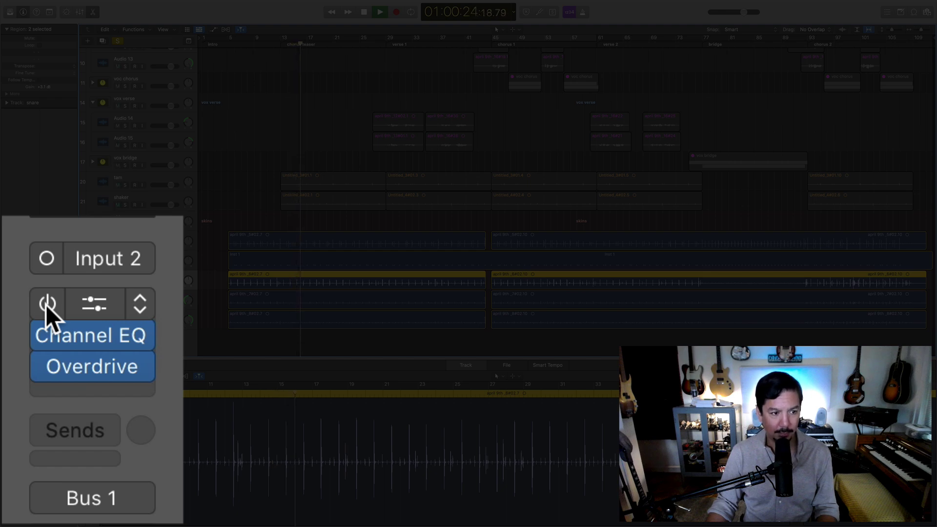
{"action": "left_click", "coordinate": [46, 305]}
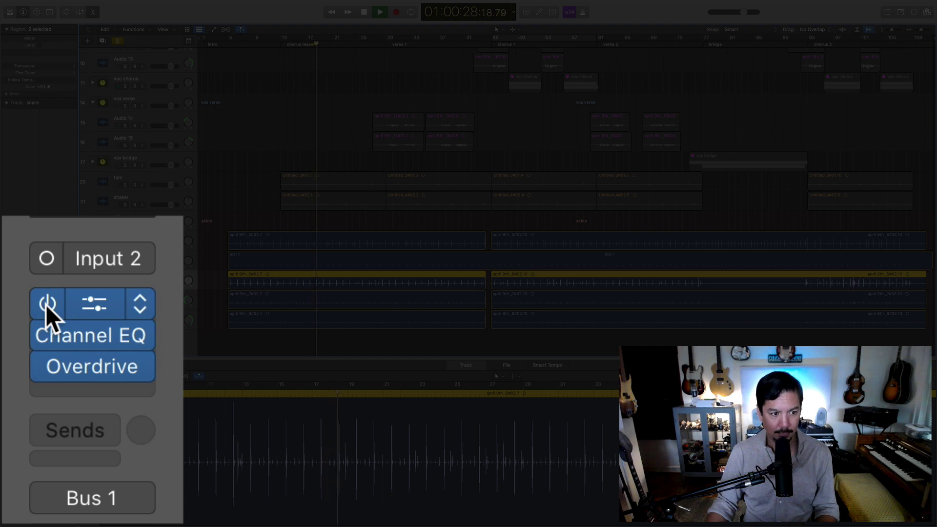
{"action": "left_click", "coordinate": [45, 305]}
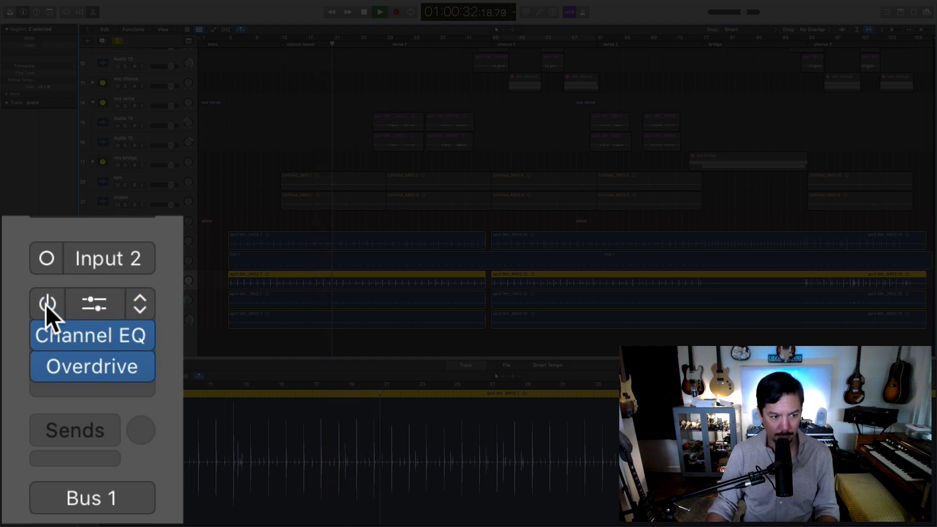
{"action": "left_click", "coordinate": [46, 304]}
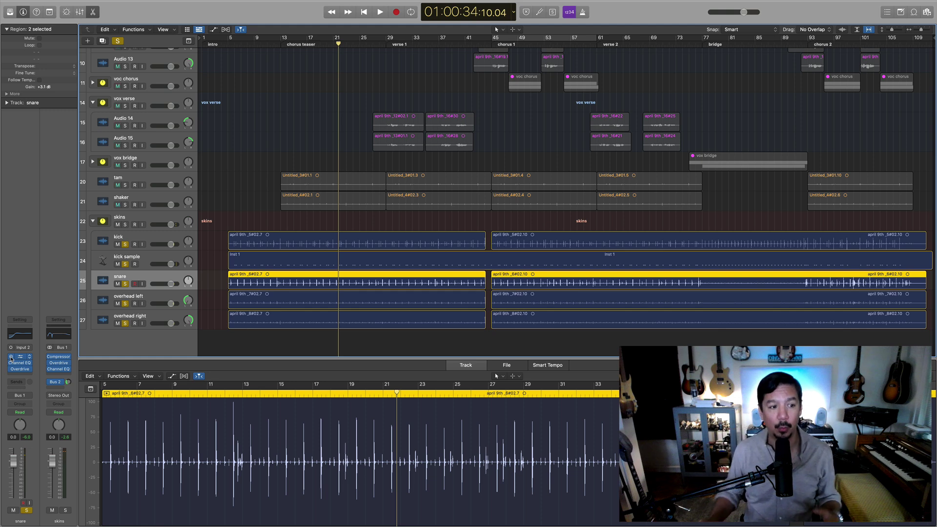
- In the snare's Channel EQ, move the 2500 Hz band to 2320 Hz with a boost, raise the high shelf, and close the plug-in
{"action": "left_click", "coordinate": [20, 364]}
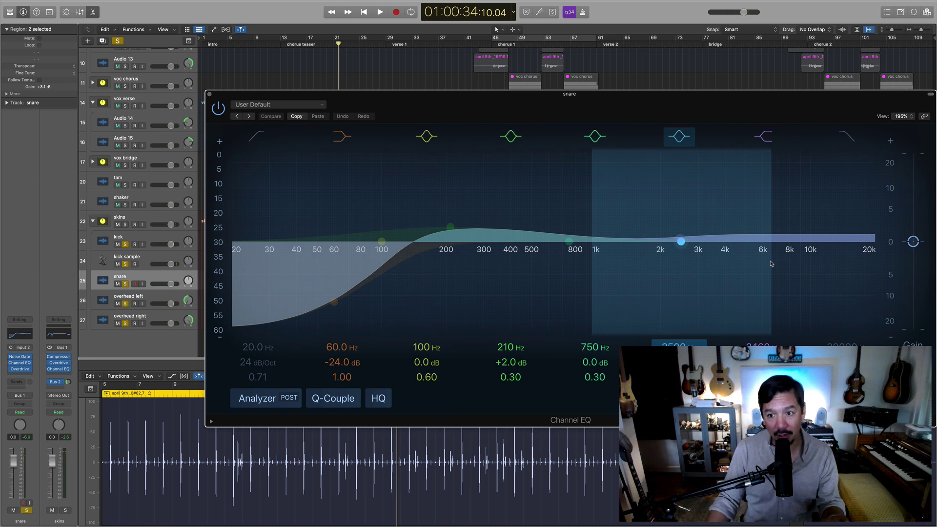
{"action": "key", "text": "space"}
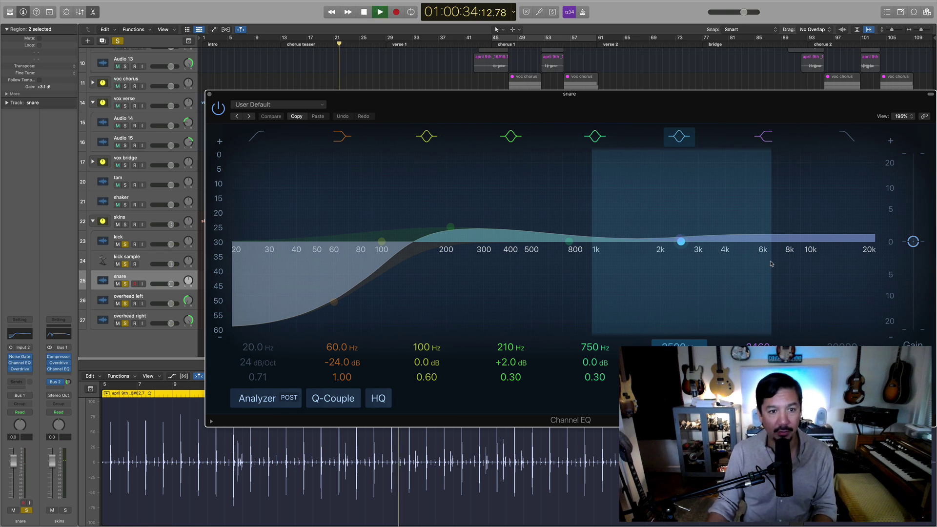
{"action": "left_click_drag", "start_coordinate": [680, 256], "coordinate": [675, 235]}
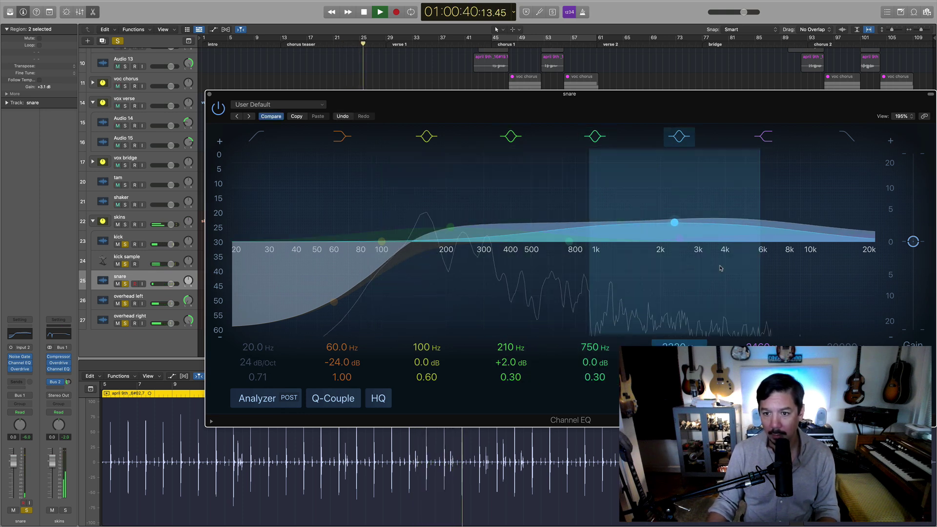
{"action": "left_click_drag", "start_coordinate": [819, 254], "coordinate": [818, 228]}
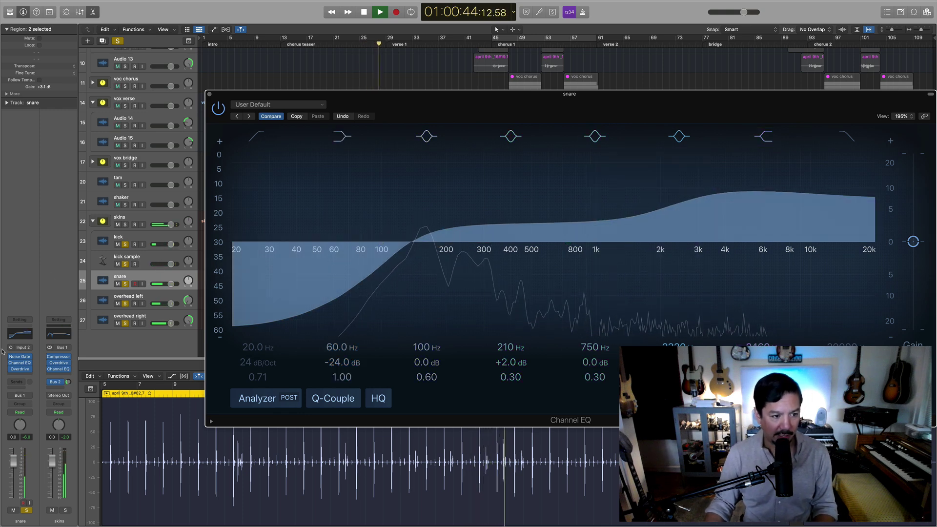
{"action": "key", "text": "space"}
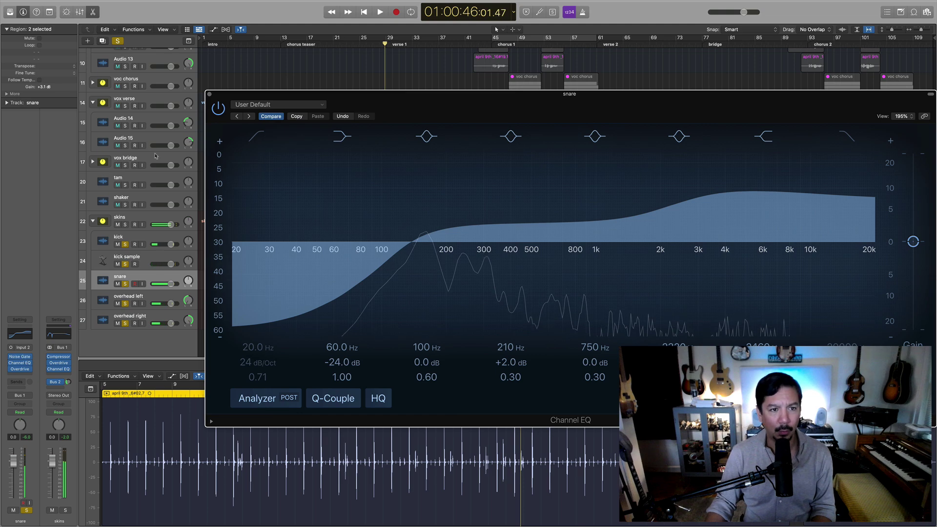
{"action": "left_click", "coordinate": [209, 94]}
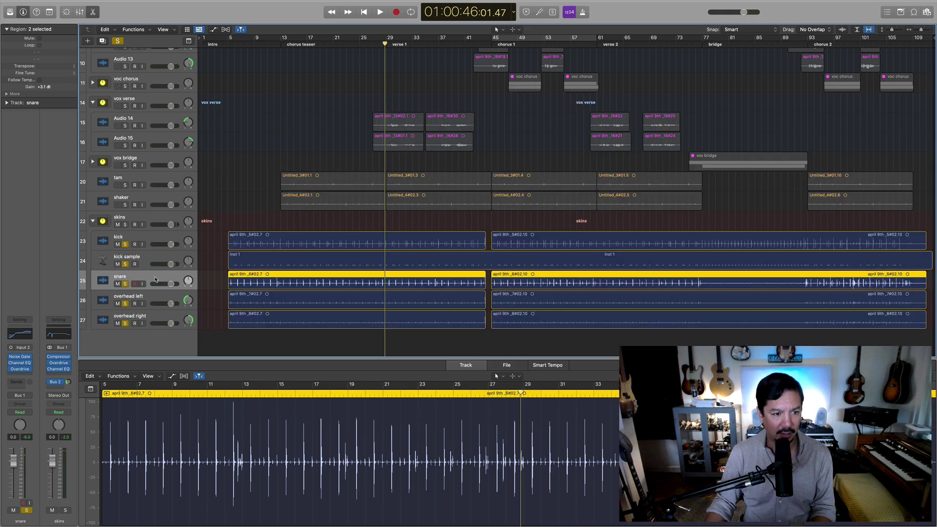
- Reopen the snare's Noise Gate and try its threshold at 0 dB and around -26 dB while the drums play
{"action": "left_click", "coordinate": [20, 358]}
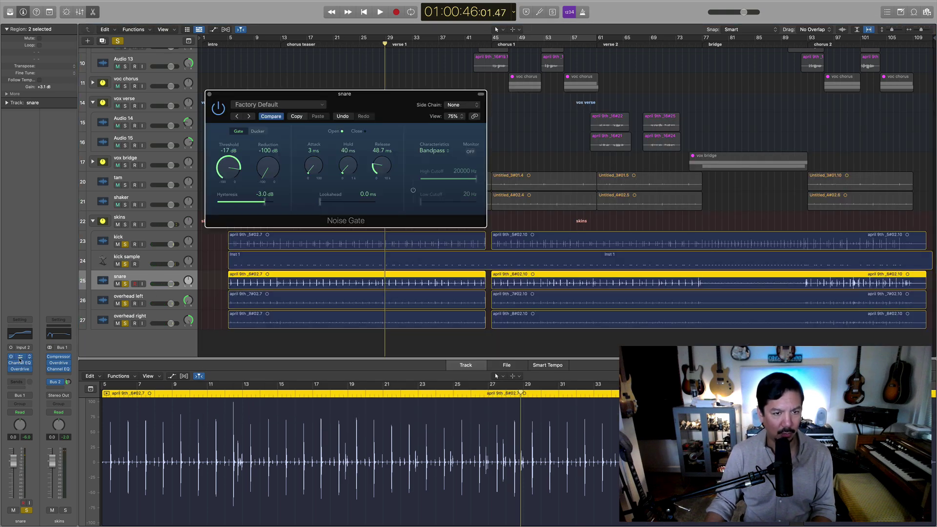
{"action": "key", "text": "space"}
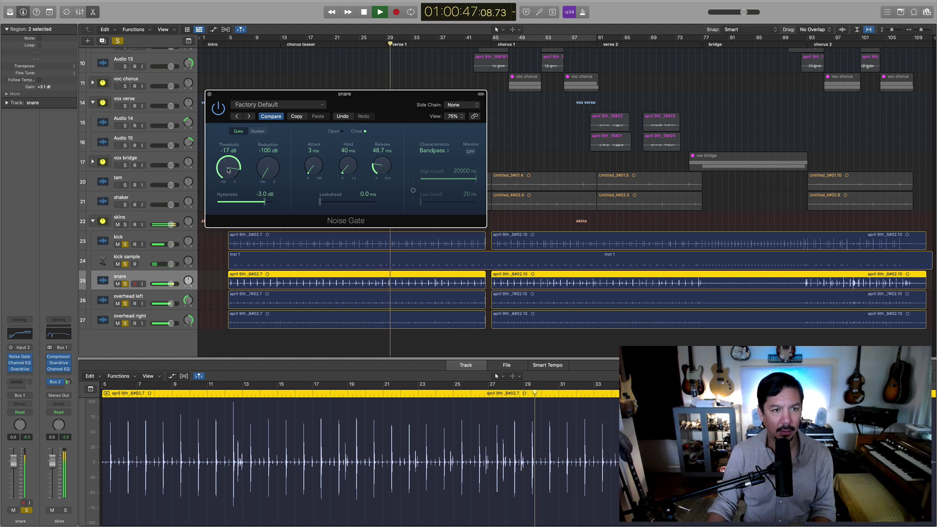
{"action": "left_click_drag", "start_coordinate": [229, 168], "coordinate": [229, 149]}
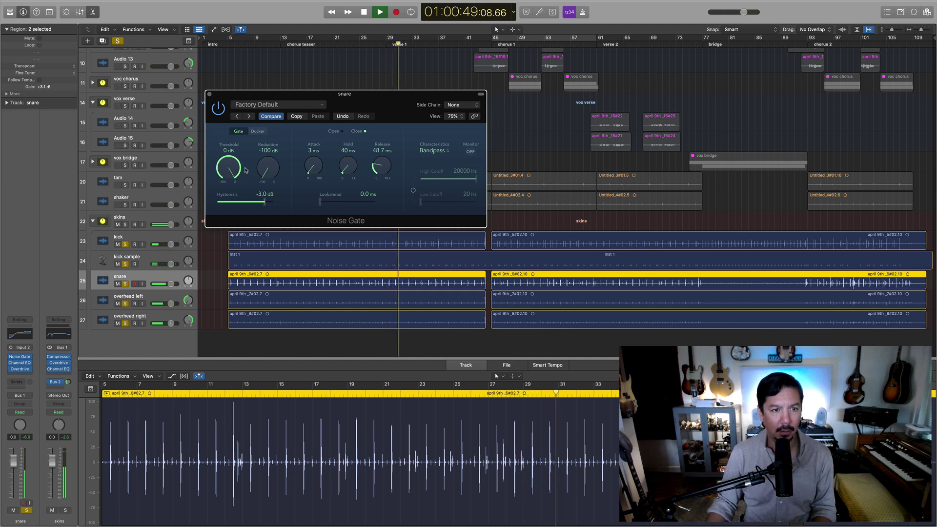
{"action": "key", "text": "space"}
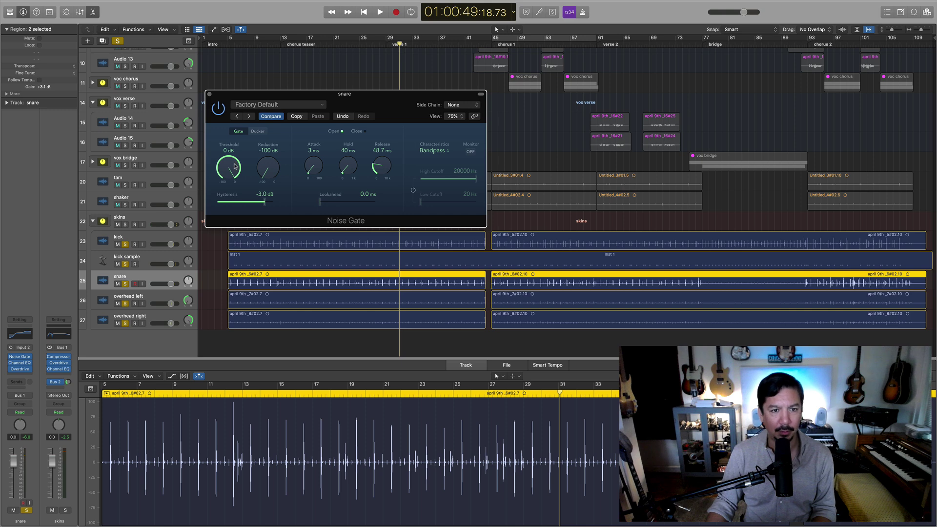
{"action": "key", "text": "space"}
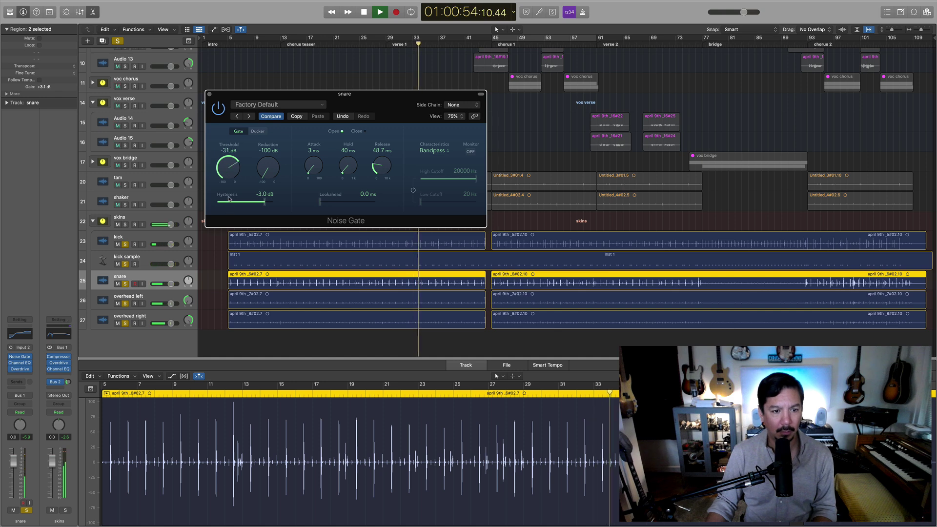
{"action": "left_click_drag", "start_coordinate": [229, 168], "coordinate": [229, 197]}
{"action": "left_click", "coordinate": [162, 264]}
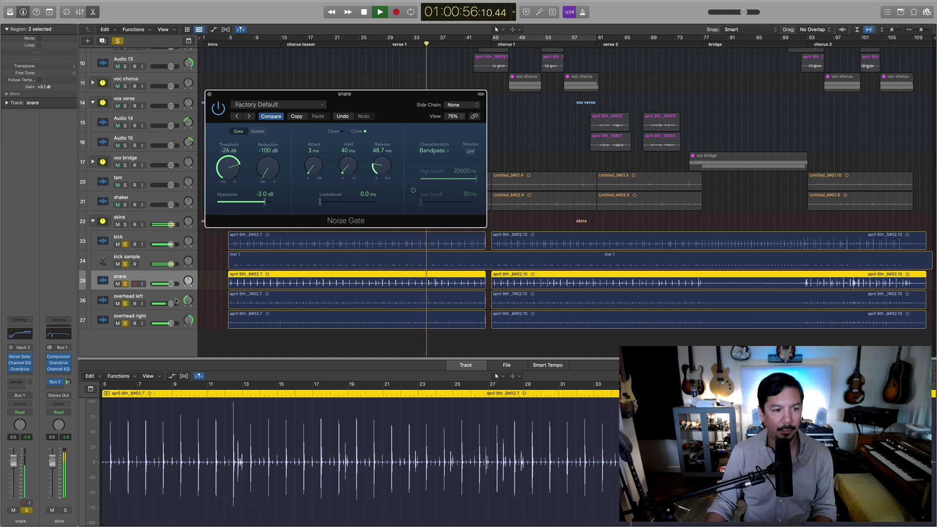
- Unsolo the kick, kick sample and both overhead tracks, keep only the snare soloed, and play it
{"action": "left_click_drag", "start_coordinate": [125, 244], "coordinate": [125, 286]}
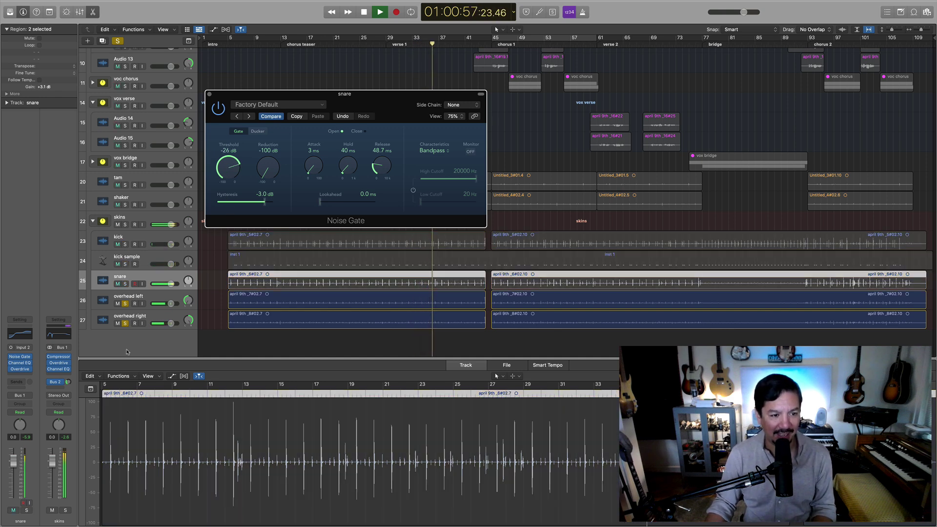
{"action": "left_click", "coordinate": [125, 304]}
{"action": "key", "text": "space"}
{"action": "left_click", "coordinate": [126, 323]}
{"action": "left_click", "coordinate": [125, 283]}
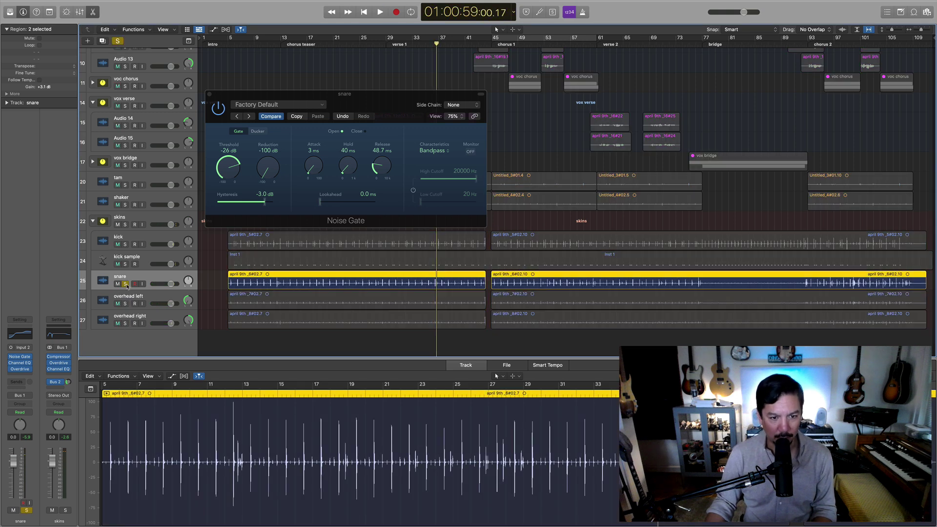
{"action": "left_click", "coordinate": [126, 284]}
{"action": "left_click", "coordinate": [125, 283]}
{"action": "key", "text": "space"}
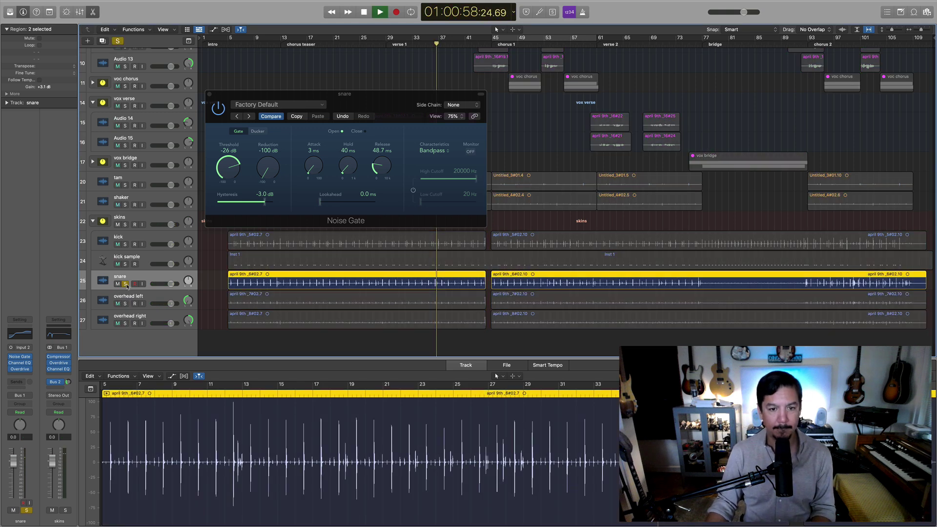
- Set the snare Noise Gate's threshold to -18 dB and close the plug-in
{"action": "left_click", "coordinate": [227, 169]}
{"action": "left_click_drag", "start_coordinate": [227, 169], "coordinate": [227, 161]}
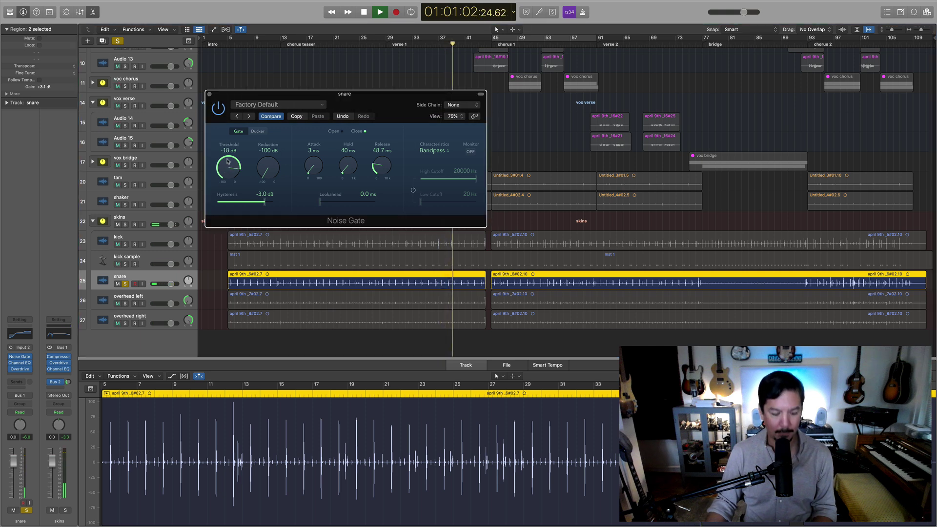
{"action": "left_click", "coordinate": [210, 95]}
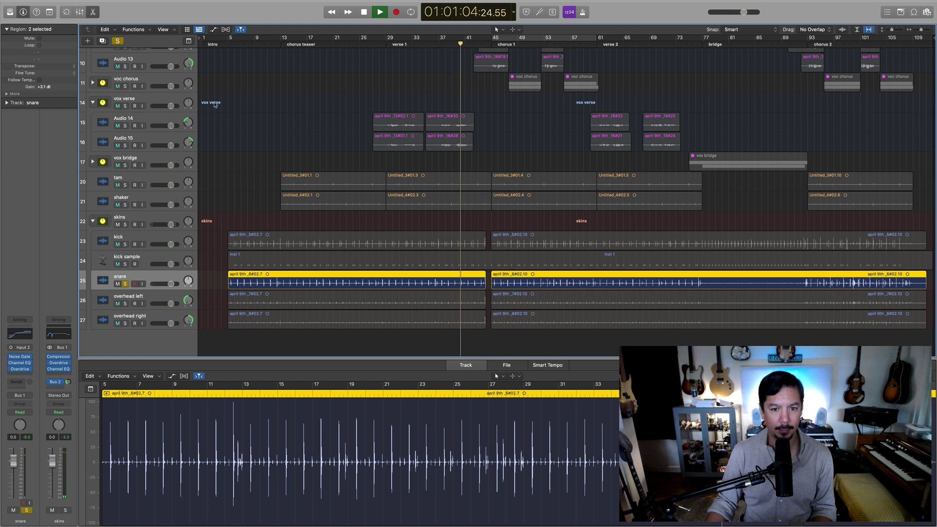
- Play the snare from about bar 7 and, in its Channel EQ, set the high shelf to 2420 Hz, +5.7 dB and the 100 Hz band to 88 Hz
{"action": "left_click", "coordinate": [242, 303]}
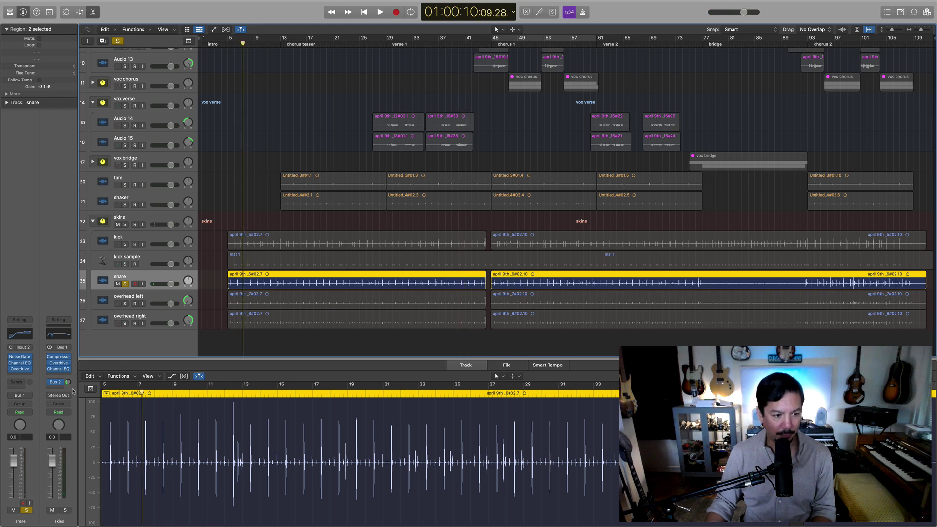
{"action": "left_click", "coordinate": [17, 363]}
{"action": "key", "text": "space"}
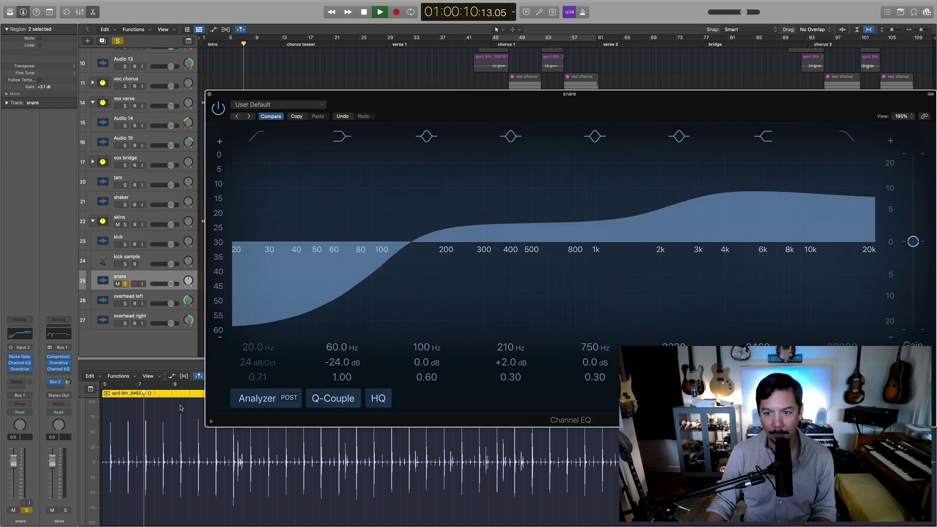
{"action": "mouse_move", "coordinate": [679, 218]}
{"action": "left_mouse_down"}
{"action": "mouse_move", "coordinate": [695, 221]}
{"action": "mouse_move", "coordinate": [654, 210]}
{"action": "mouse_move", "coordinate": [674, 222]}
{"action": "left_mouse_up"}
{"action": "left_click_drag", "start_coordinate": [382, 241], "coordinate": [369, 241]}
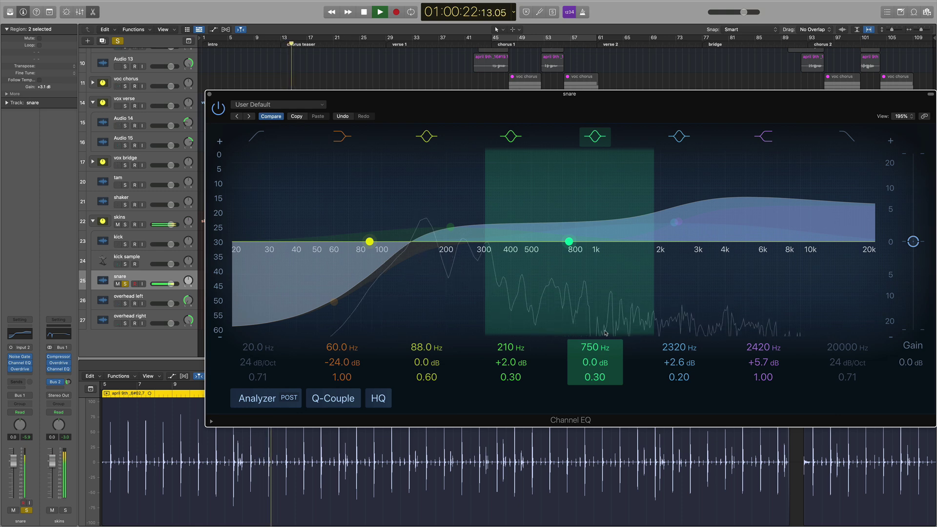
- Move the 210 Hz band of the snare's Channel EQ to 160 Hz, trying +4.0 dB before settling on +2.2 dB, and resume playback
{"action": "left_click_drag", "start_coordinate": [451, 227], "coordinate": [424, 221]}
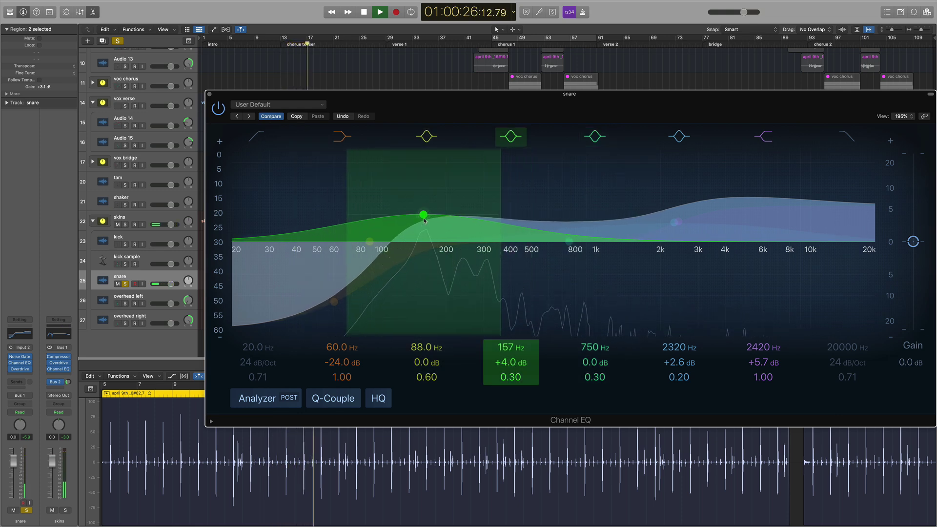
{"action": "key", "text": "space"}
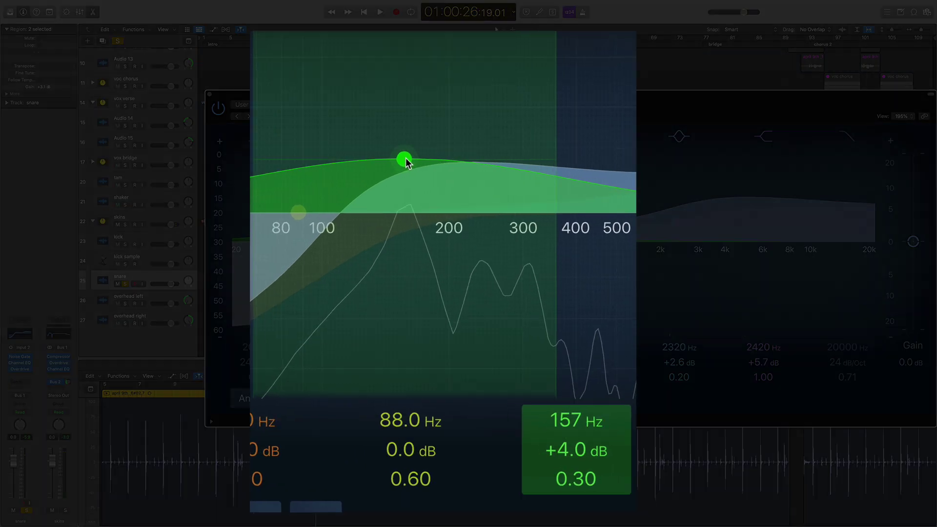
{"action": "left_click_drag", "start_coordinate": [423, 214], "coordinate": [424, 215]}
{"action": "mouse_move", "coordinate": [406, 160]}
{"action": "left_mouse_down"}
{"action": "mouse_move", "coordinate": [406, 185]}
{"action": "mouse_move", "coordinate": [409, 171]}
{"action": "left_mouse_up"}
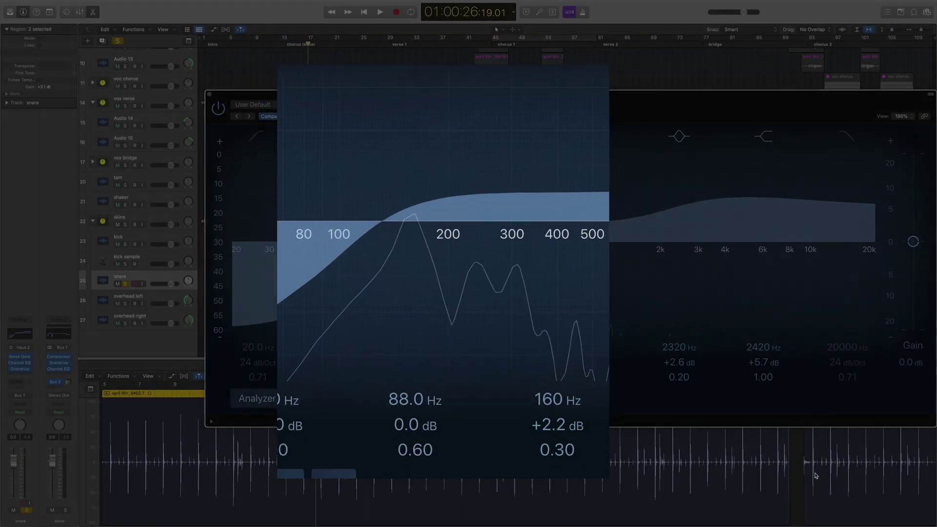
{"action": "key", "text": "space"}
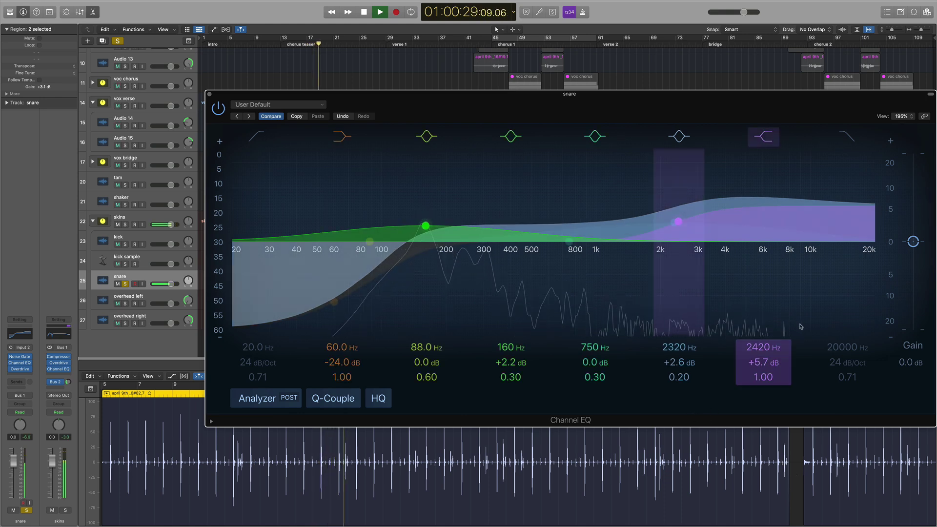
- Replay the soloed snare, unsolo it to hear it within the full mix, and stop playback
{"action": "key", "text": "space"}
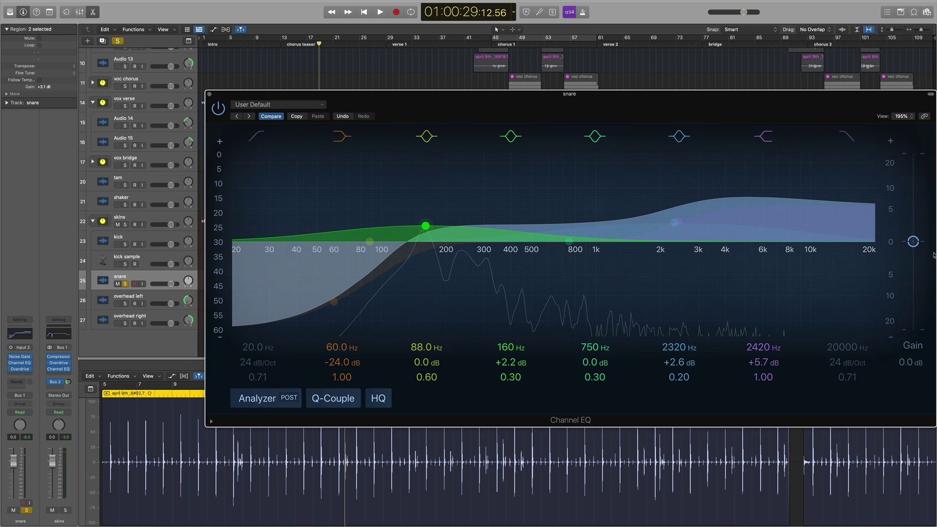
{"action": "key", "text": "space"}
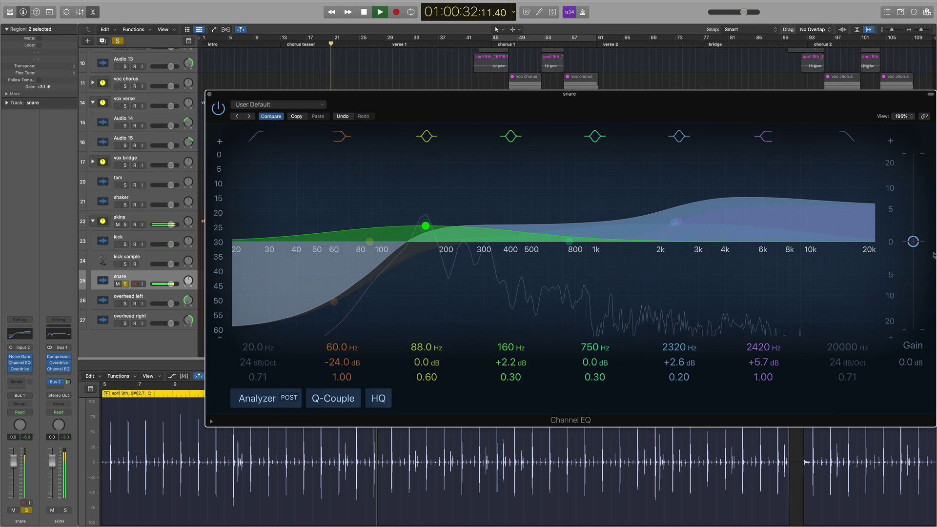
{"action": "key", "text": "s"}
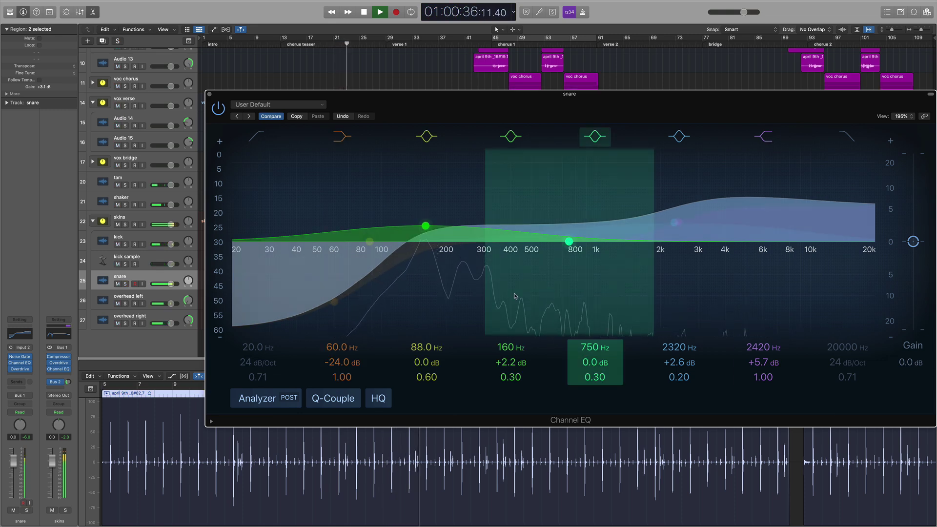
{"action": "key", "text": "space"}
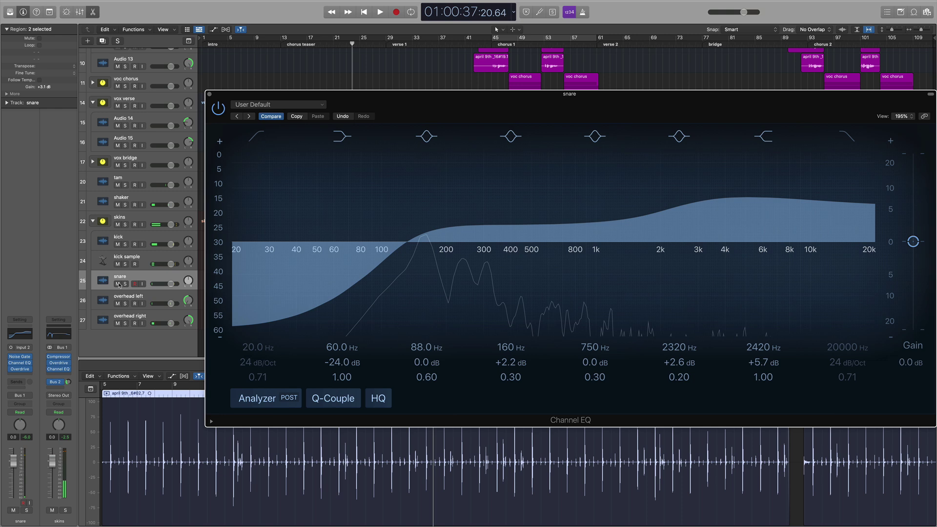
- In the snare's Noise Gate, set the attack to 2 ms and the release to 224.5 ms, and close both snare plug-ins
{"action": "left_click", "coordinate": [21, 357]}
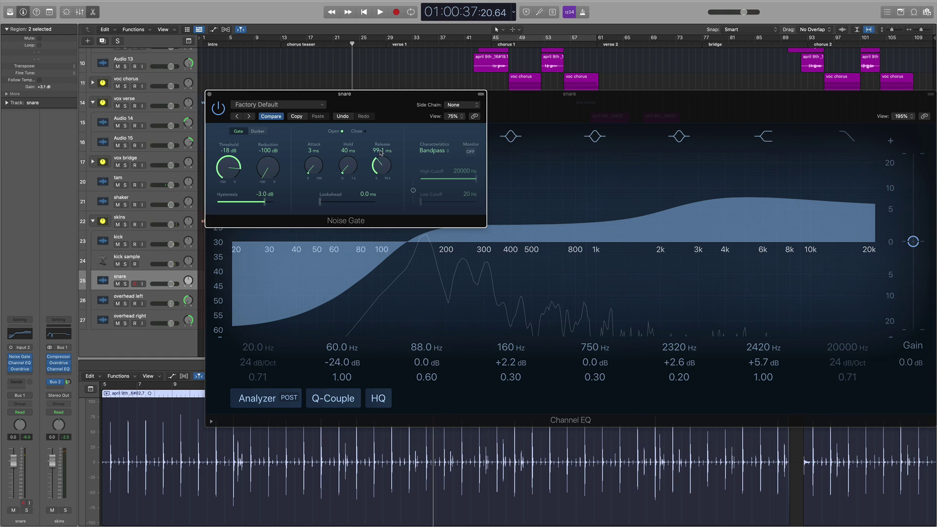
{"action": "left_click_drag", "start_coordinate": [381, 152], "coordinate": [380, 154]}
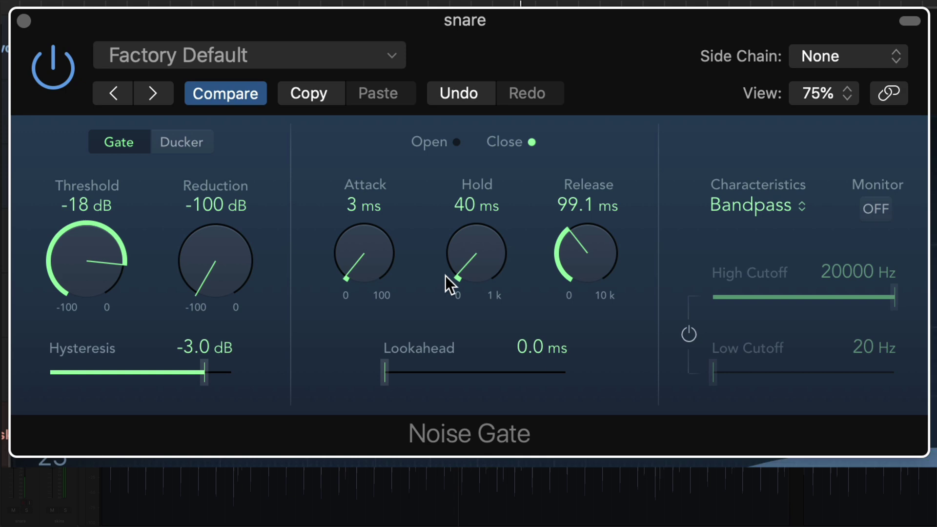
{"action": "left_click_drag", "start_coordinate": [359, 253], "coordinate": [358, 254]}
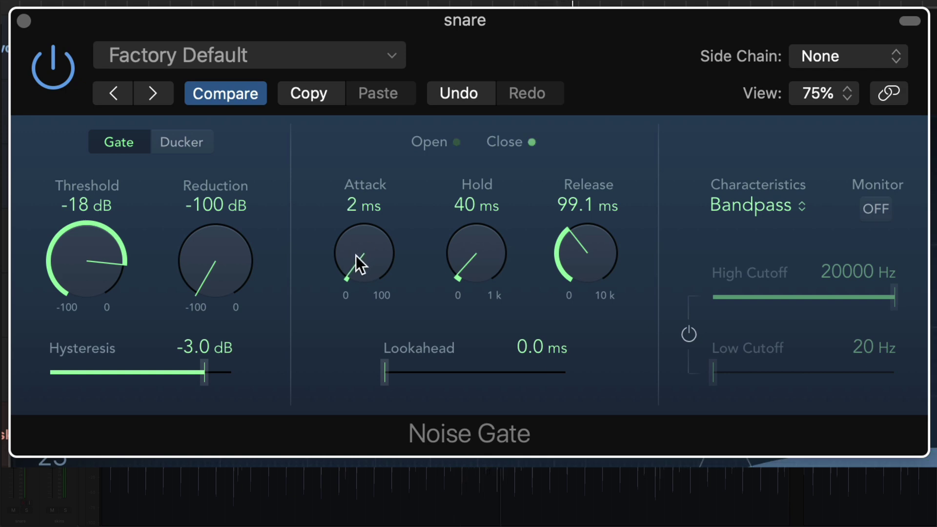
{"action": "left_click_drag", "start_coordinate": [605, 252], "coordinate": [596, 215]}
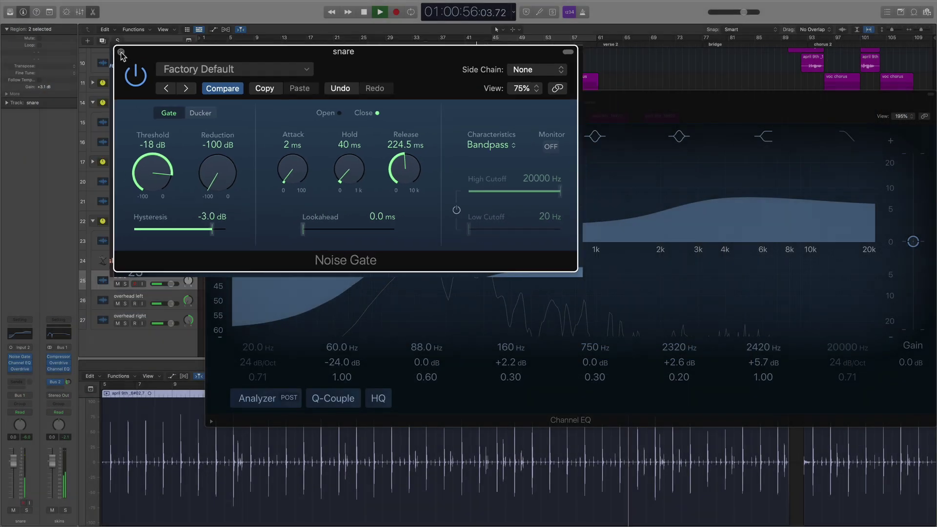
{"action": "key", "text": "space"}
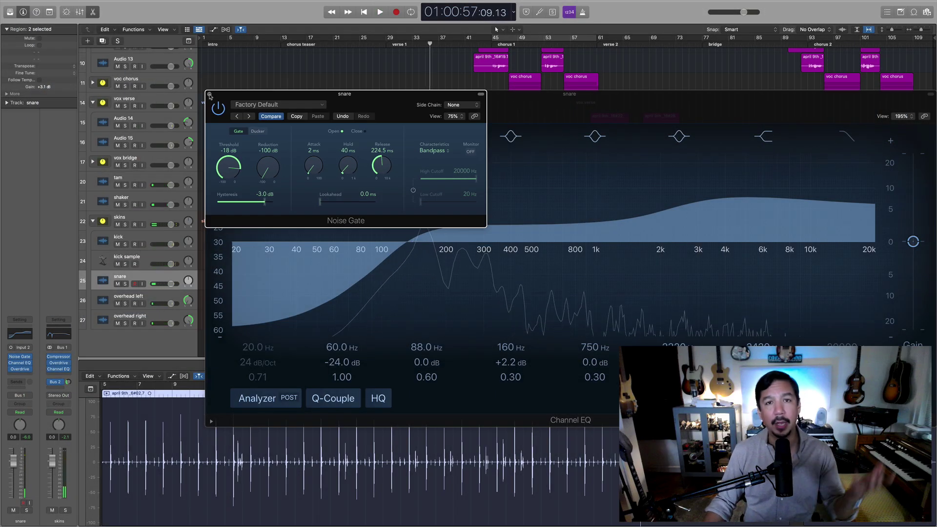
{"action": "left_click", "coordinate": [210, 95]}
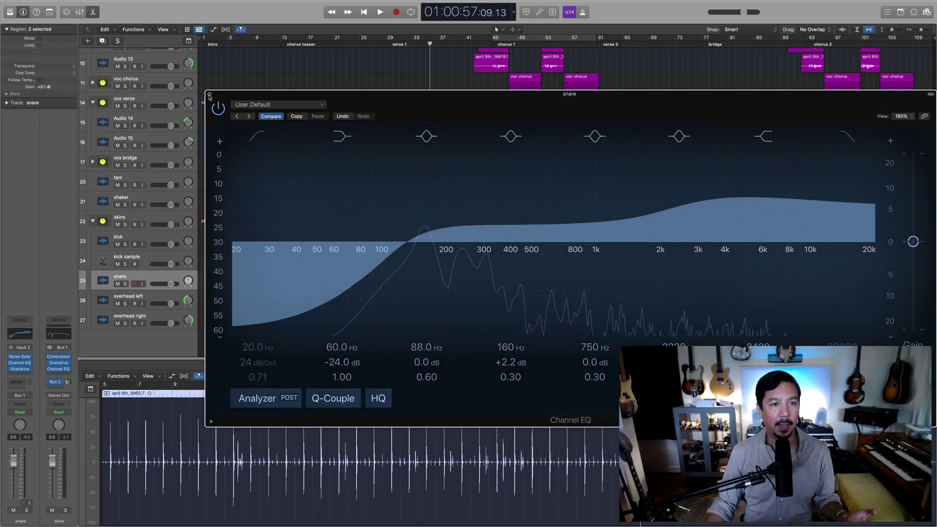
{"action": "left_click", "coordinate": [209, 94]}
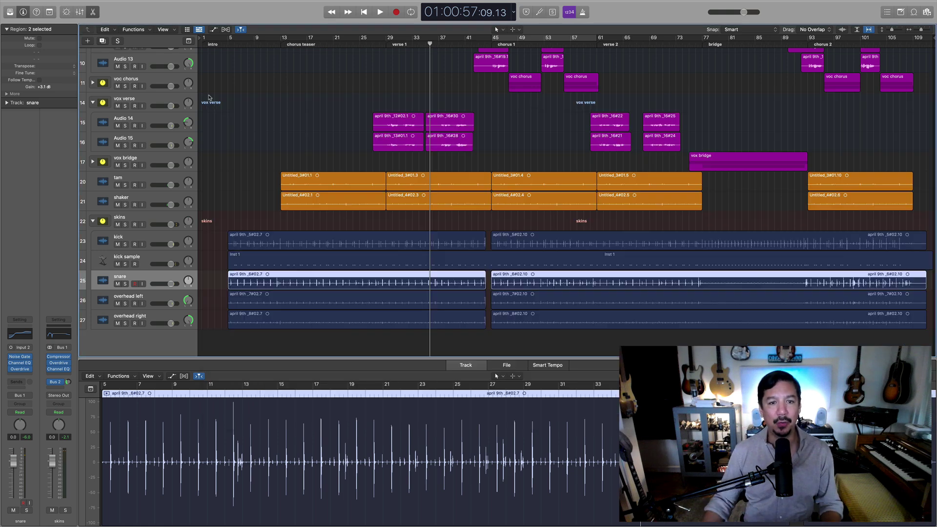
- Examine the bass track's waveform in the audio editor, from the april 9th _2#03.3 region into april 9th _2#03.4
{"action": "scroll", "coordinate": [242, 142], "scroll_direction": "up", "scroll_amount": 2}
{"action": "scroll", "coordinate": [242, 142], "scroll_direction": "up", "scroll_amount": 5}
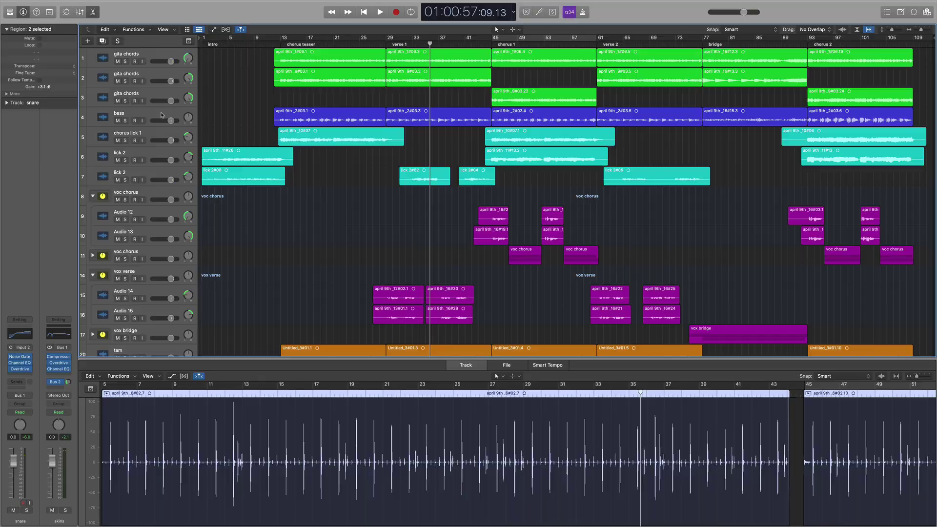
{"action": "left_click", "coordinate": [161, 115]}
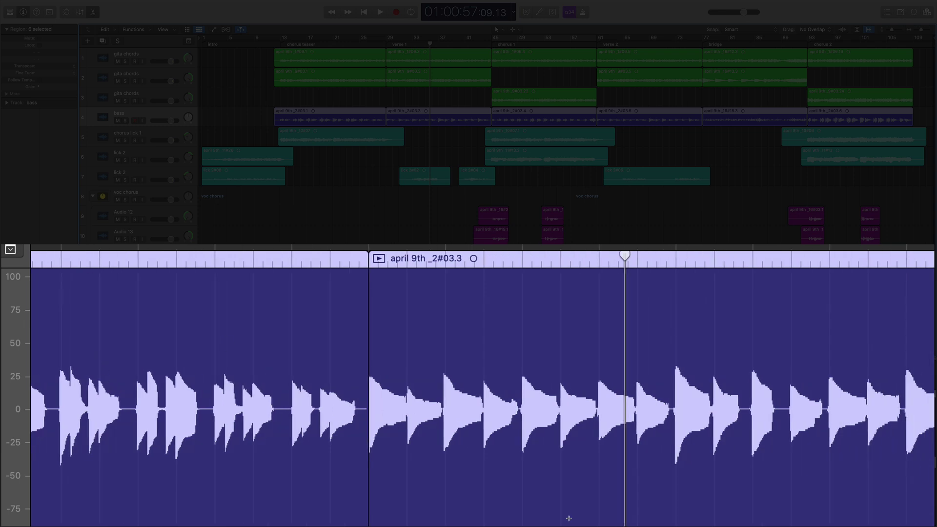
{"action": "scroll", "coordinate": [483, 390], "scroll_direction": "left", "scroll_amount": 1}
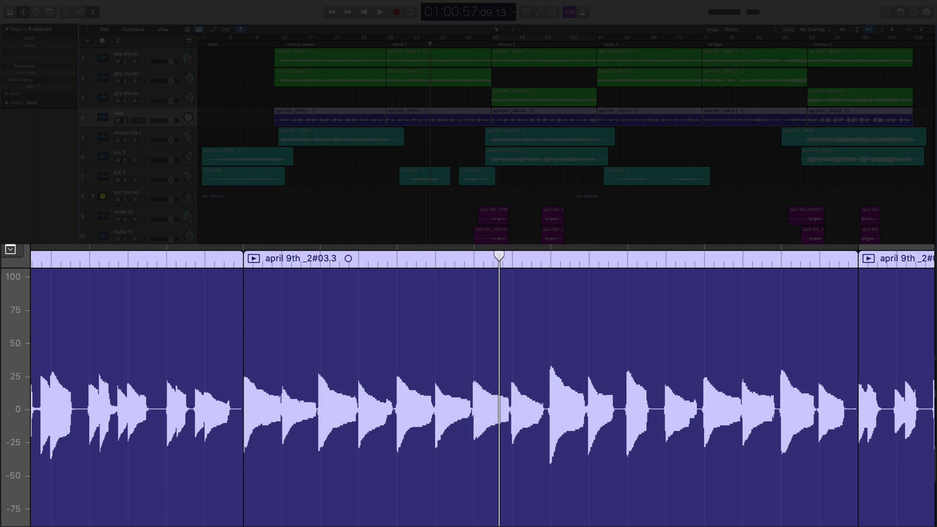
{"action": "scroll", "coordinate": [483, 385], "scroll_direction": "right", "scroll_amount": 10}
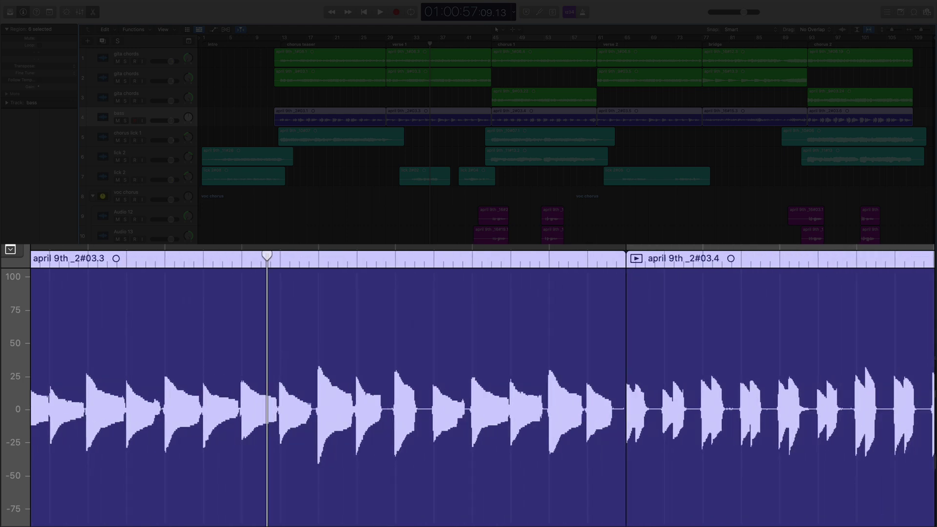
{"action": "scroll", "coordinate": [483, 386], "scroll_direction": "right", "scroll_amount": 5}
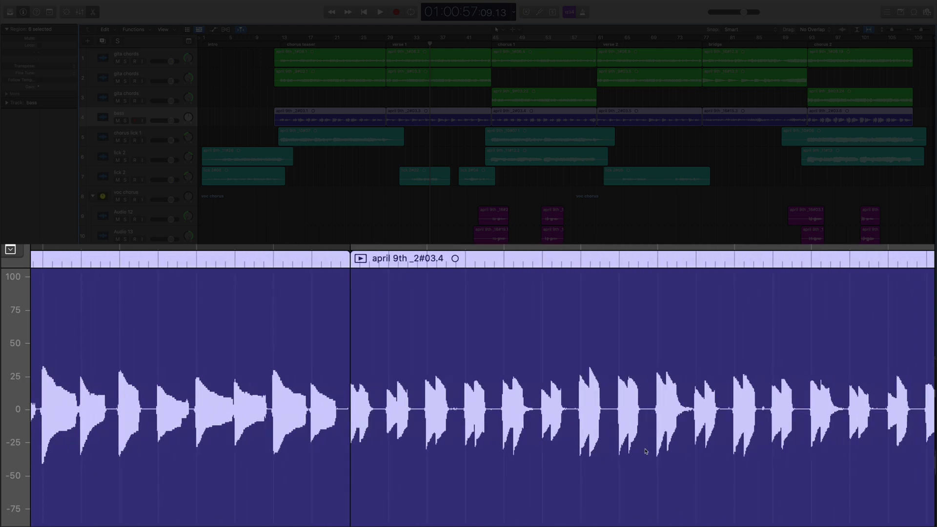
{"action": "scroll", "coordinate": [669, 468], "scroll_direction": "right", "scroll_amount": 4}
{"action": "scroll", "coordinate": [670, 468], "scroll_direction": "right", "scroll_amount": 3}
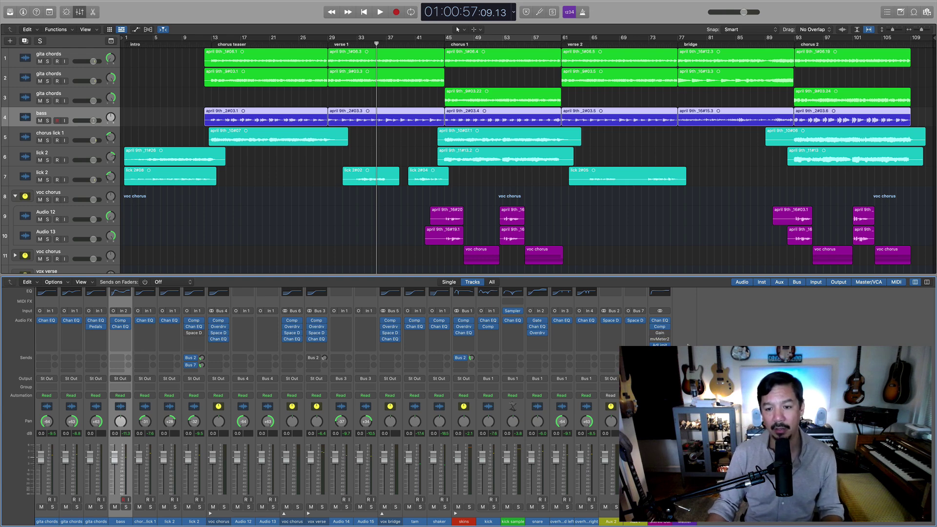
- Load the Convert To Mono preset in the Stereo Out's Gain plug-in and play the song from shortly before the chorus teaser
{"action": "left_click", "coordinate": [661, 333]}
{"action": "left_click", "coordinate": [353, 105]}
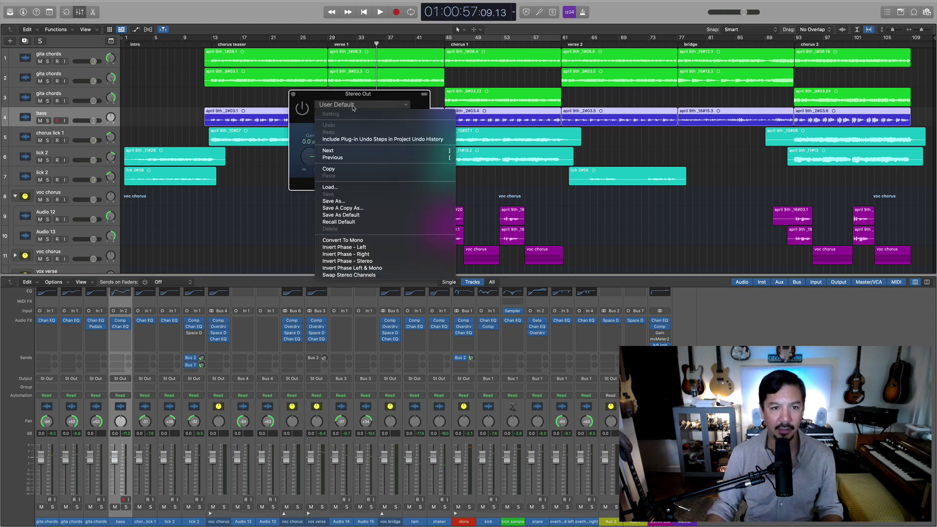
{"action": "left_click", "coordinate": [371, 240]}
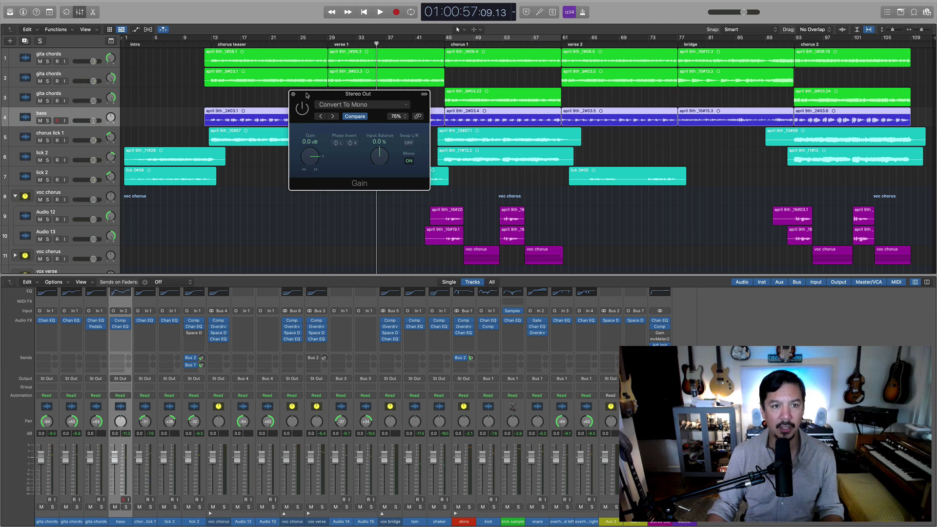
{"action": "left_click_drag", "start_coordinate": [211, 45], "coordinate": [206, 45]}
{"action": "key", "text": "Return"}
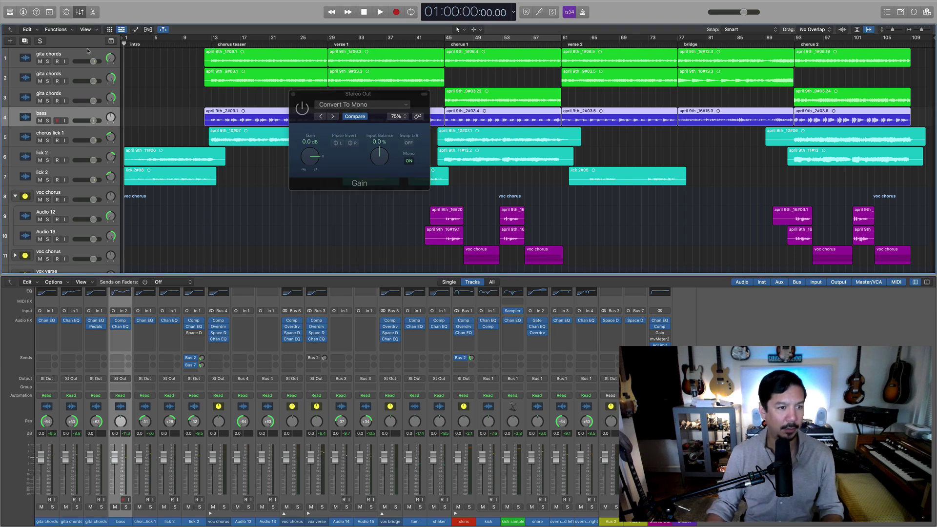
{"action": "left_click", "coordinate": [183, 45]}
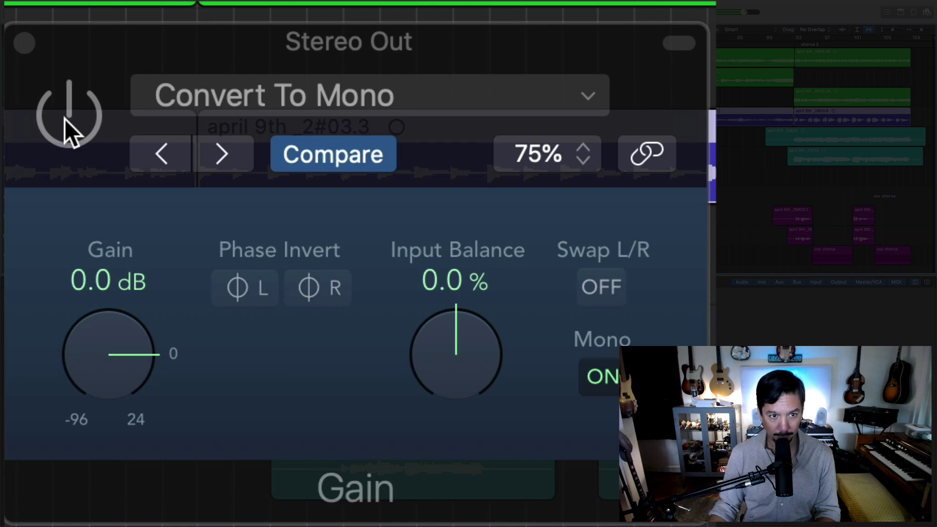
- Compare the mix in mono and stereo by repeatedly toggling the Stereo Out's Gain plug-in, leaving it enabled
{"action": "left_click", "coordinate": [65, 119]}
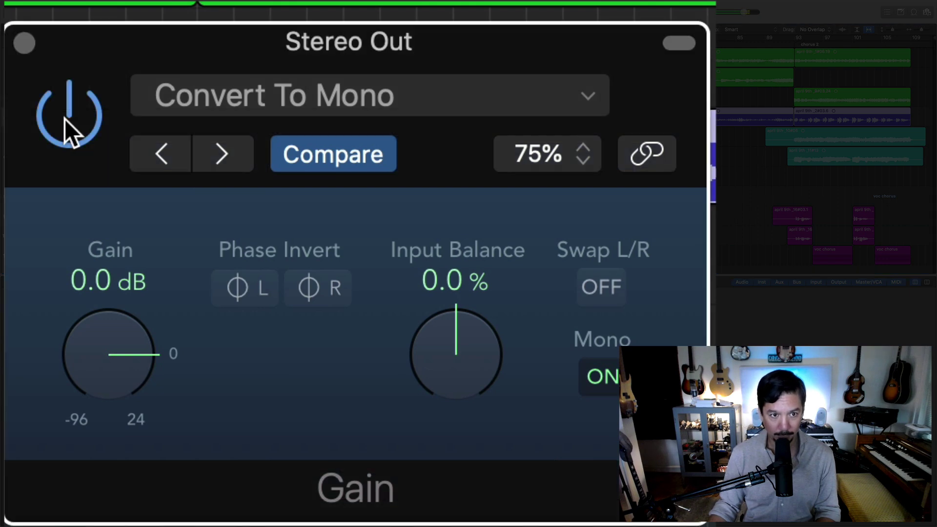
{"action": "left_click", "coordinate": [64, 119]}
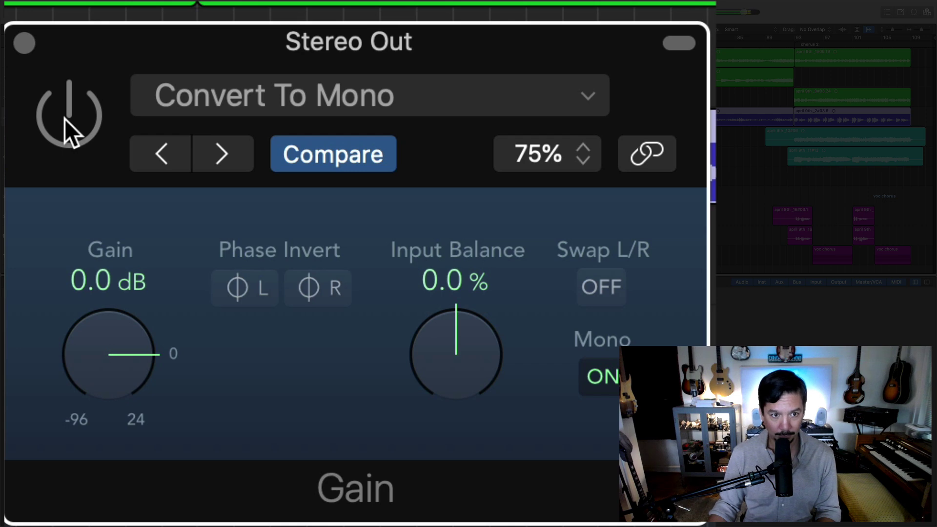
{"action": "left_click", "coordinate": [64, 119]}
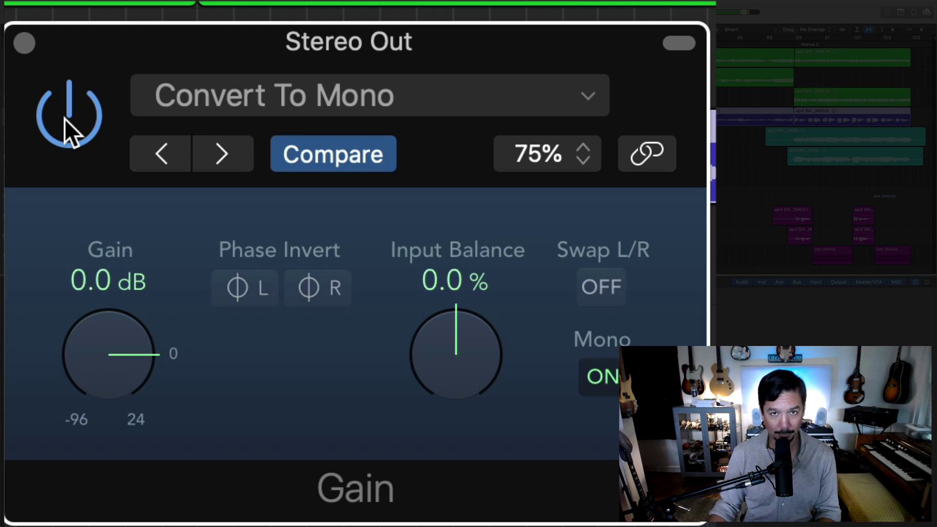
{"action": "left_click", "coordinate": [65, 118]}
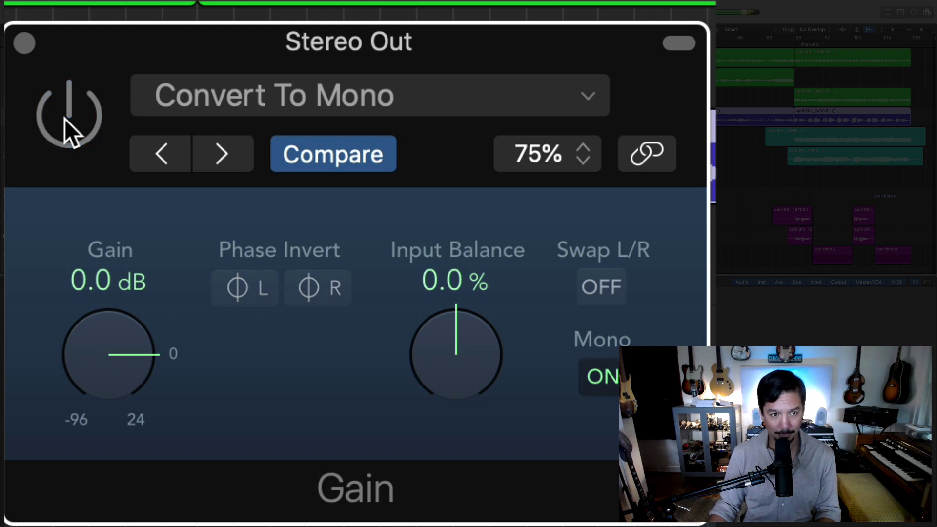
{"action": "left_click", "coordinate": [64, 118]}
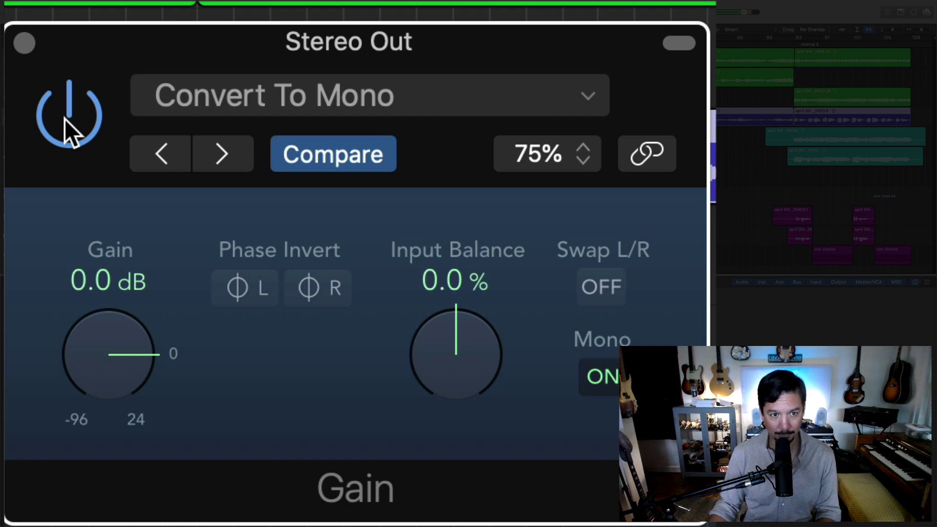
{"action": "left_click", "coordinate": [65, 118]}
{"action": "left_click", "coordinate": [65, 118]}
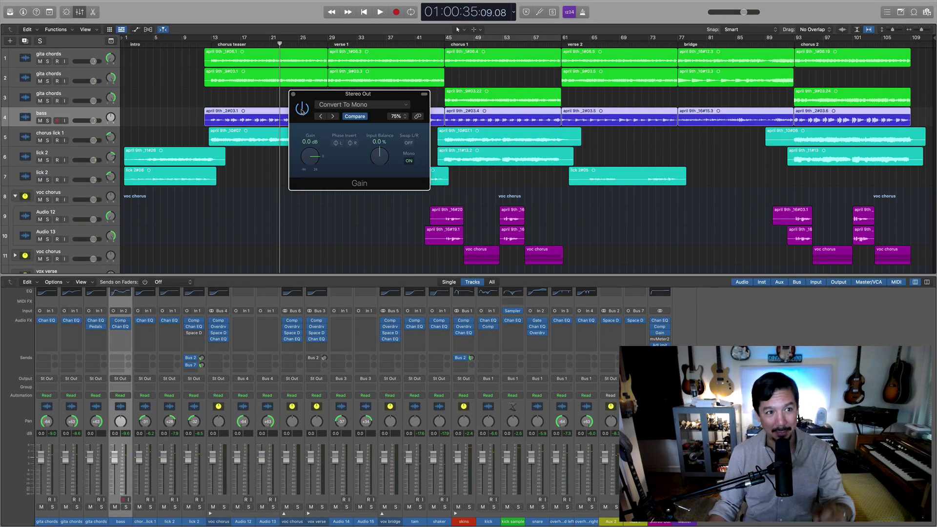
- Select the second gita chords track and close the Stereo Out's Gain plug-in window
{"action": "left_click", "coordinate": [69, 74]}
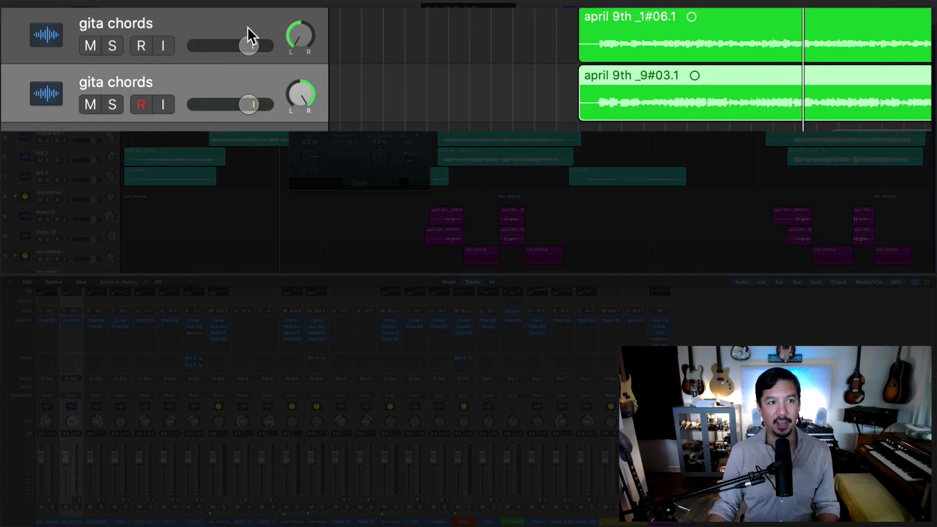
{"action": "left_click_drag", "start_coordinate": [288, 36], "coordinate": [292, 38]}
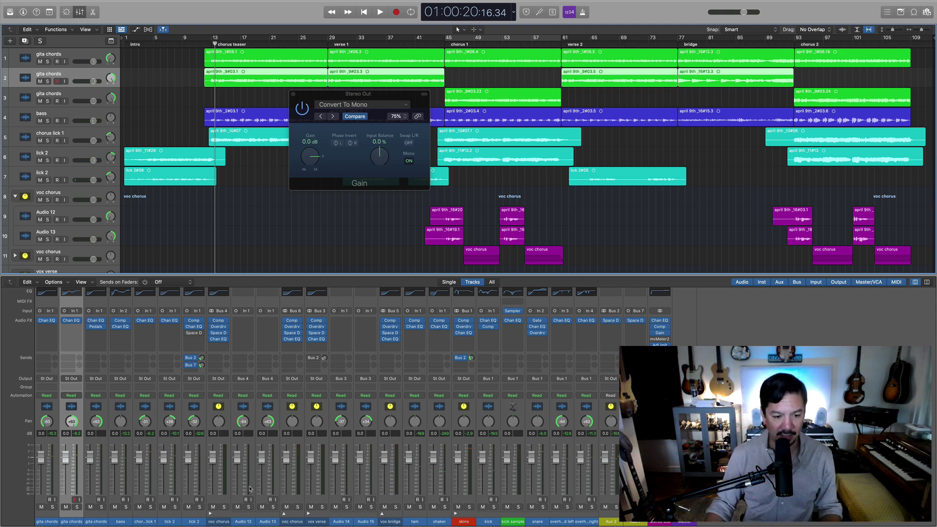
{"action": "mouse_move", "coordinate": [286, 455]}
{"action": "left_mouse_down"}
{"action": "mouse_move", "coordinate": [286, 494]}
{"action": "mouse_move", "coordinate": [287, 455]}
{"action": "left_mouse_up"}
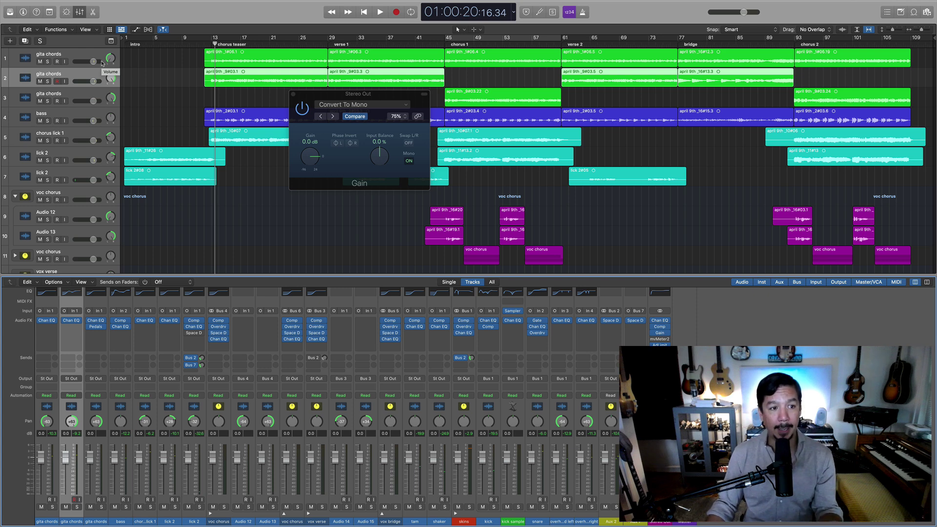
{"action": "left_click", "coordinate": [293, 95]}
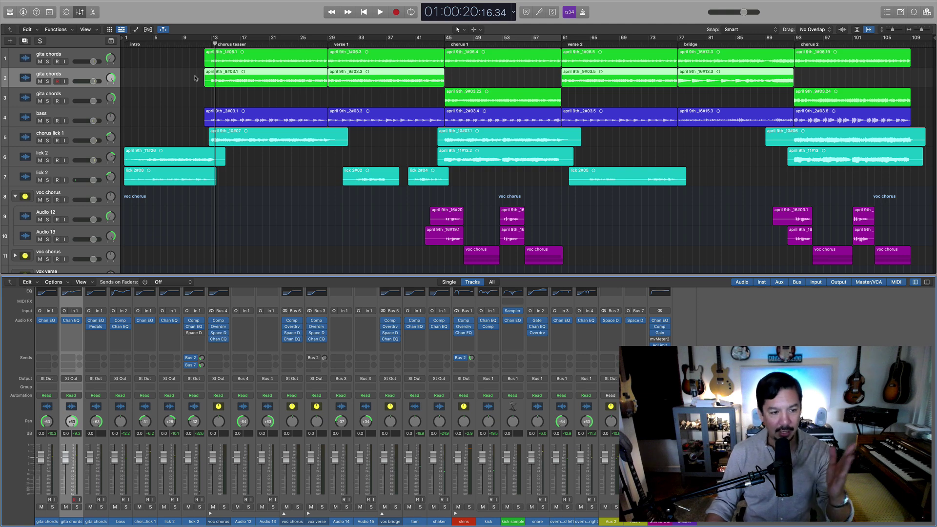
- During playback, raise the volumes of the first two gita chords tracks, with the first at +4.4 dB, and play on from verse 1
{"action": "key", "text": "space"}
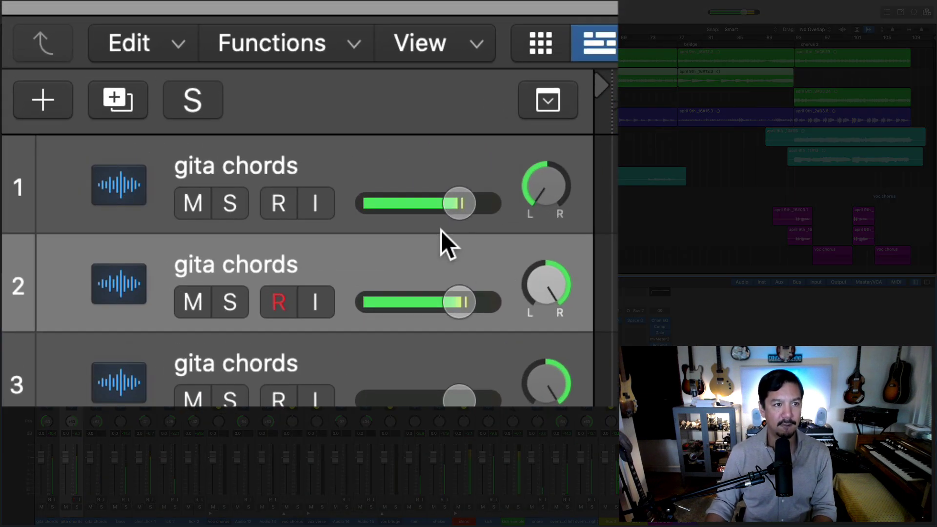
{"action": "left_click_drag", "start_coordinate": [458, 212], "coordinate": [489, 213]}
{"action": "left_click_drag", "start_coordinate": [464, 306], "coordinate": [491, 307]}
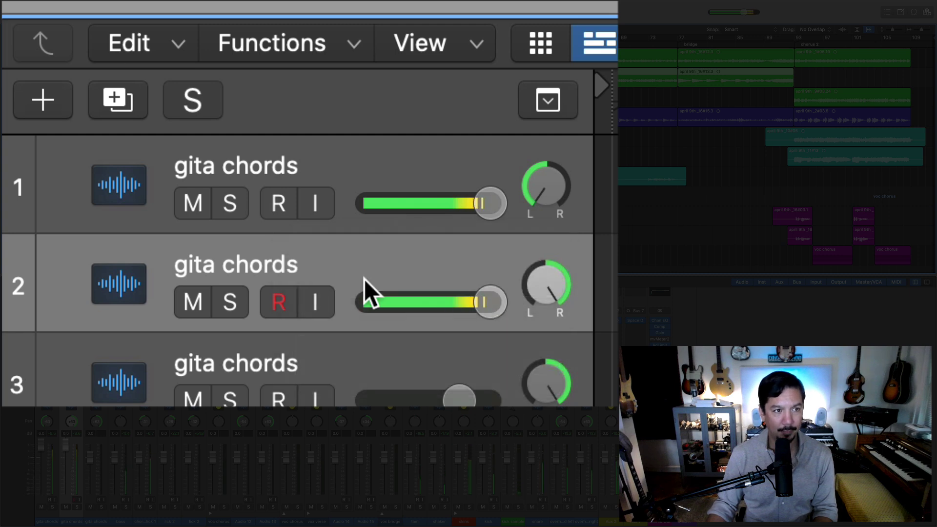
{"action": "left_click_drag", "start_coordinate": [506, 203], "coordinate": [465, 238]}
{"action": "left_click_drag", "start_coordinate": [496, 304], "coordinate": [465, 323]}
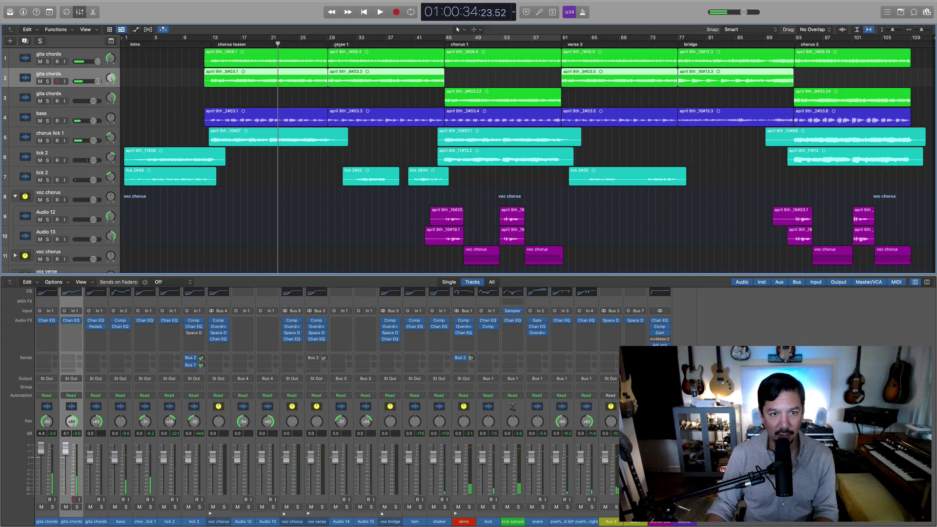
{"action": "left_click", "coordinate": [337, 44]}
{"action": "key", "text": "space"}
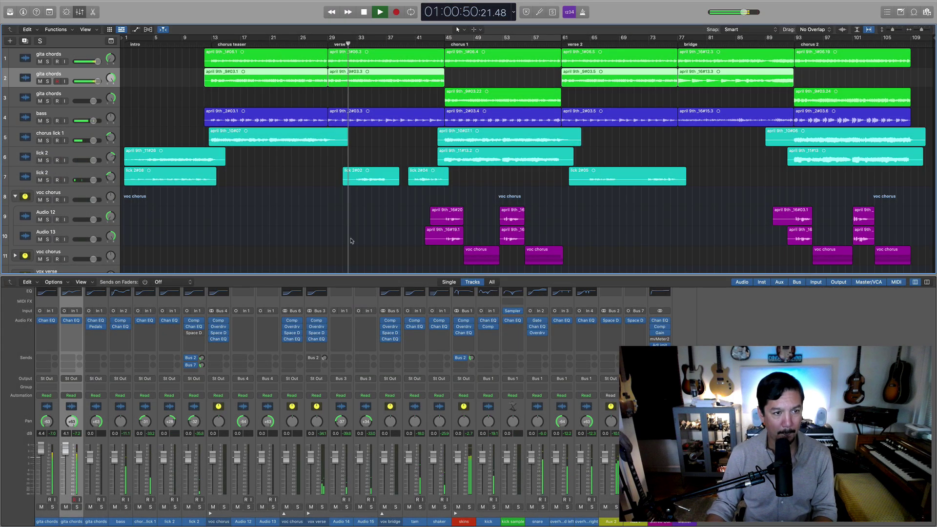
- Bypass the Stereo Out's Gain plug-in and play the mix in stereo from the start of the chorus teaser
{"action": "scroll", "coordinate": [356, 239], "scroll_direction": "down", "scroll_amount": 5}
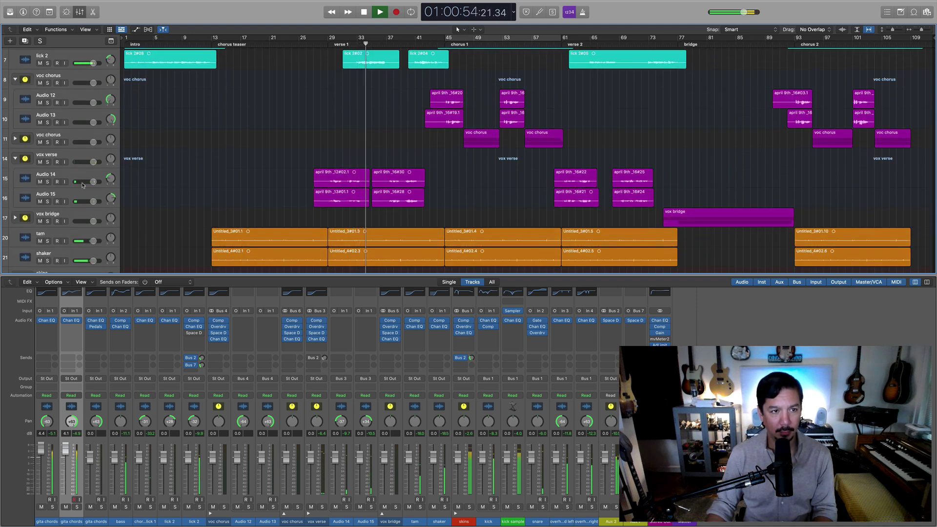
{"action": "scroll", "coordinate": [83, 184], "scroll_direction": "up", "scroll_amount": 5}
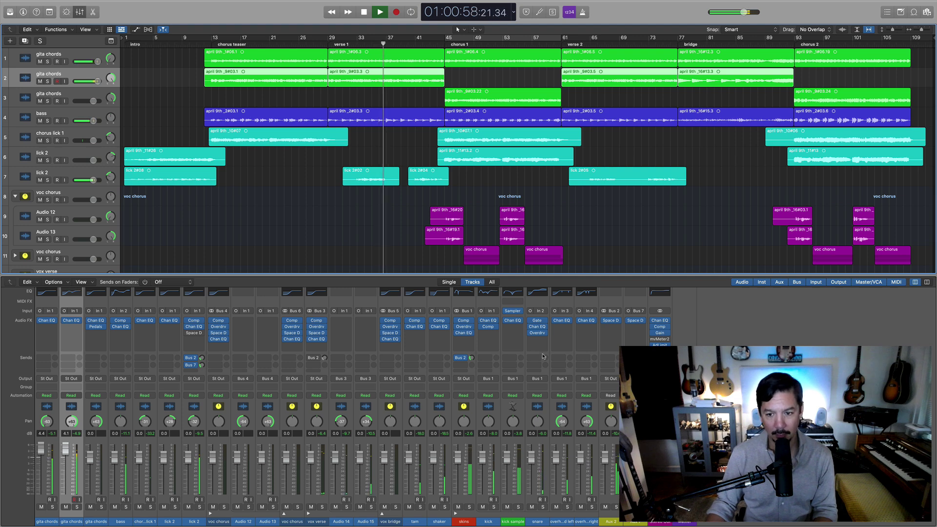
{"action": "key", "text": "space"}
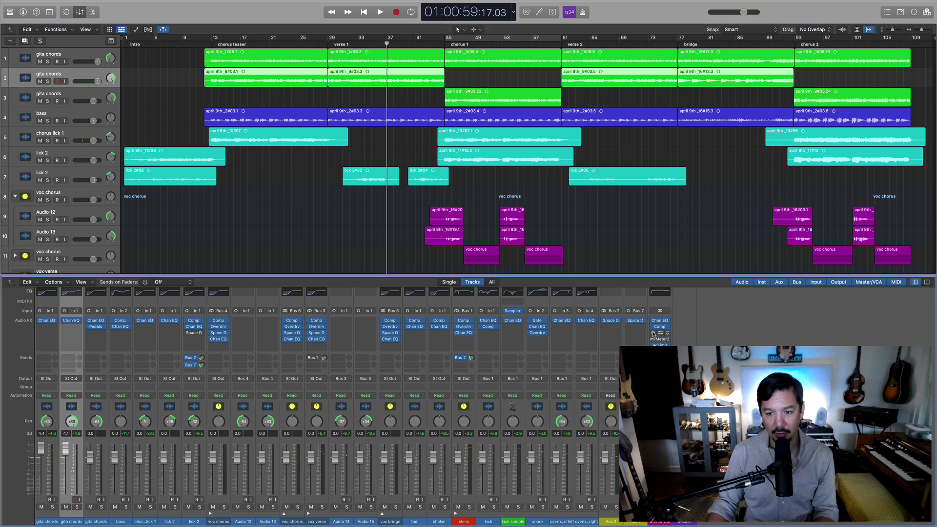
{"action": "left_click", "coordinate": [212, 39]}
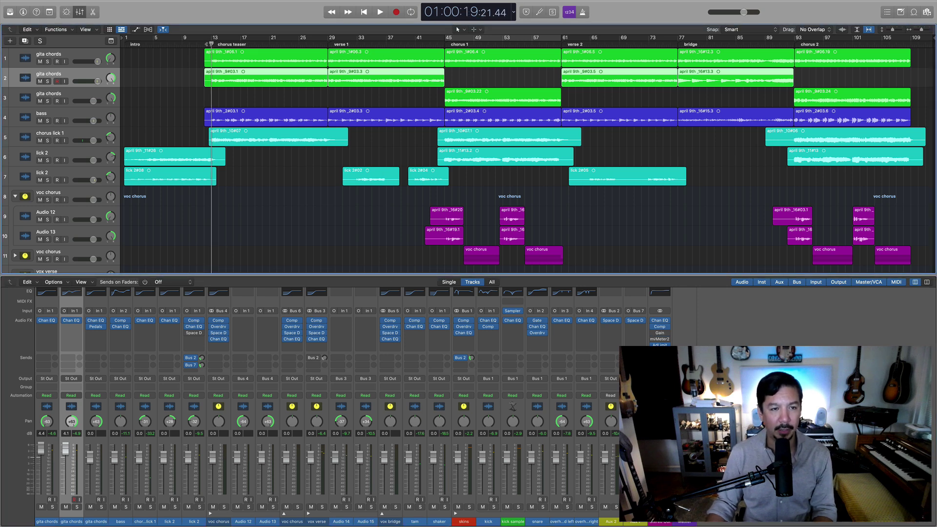
{"action": "key", "text": "space"}
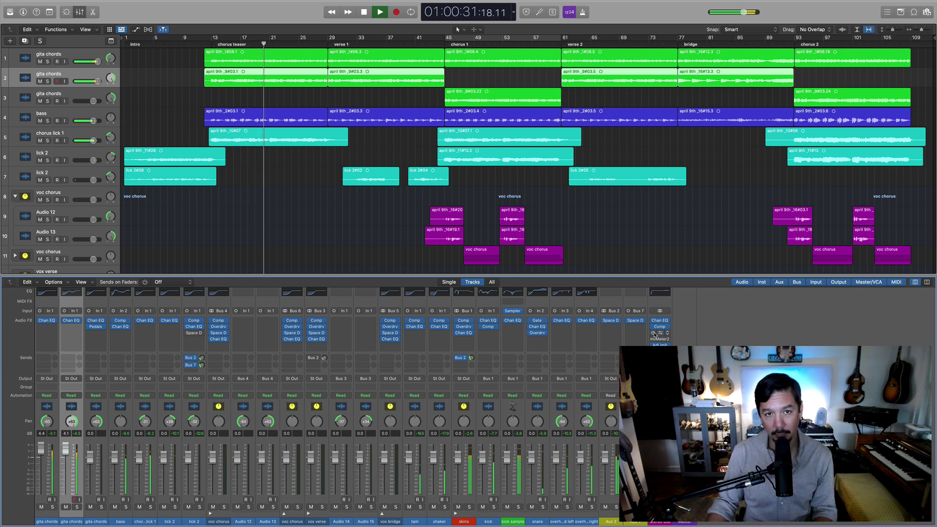
- Stop playback and set the second gita chords track's volume to +4.2 dB
{"action": "key", "text": "space"}
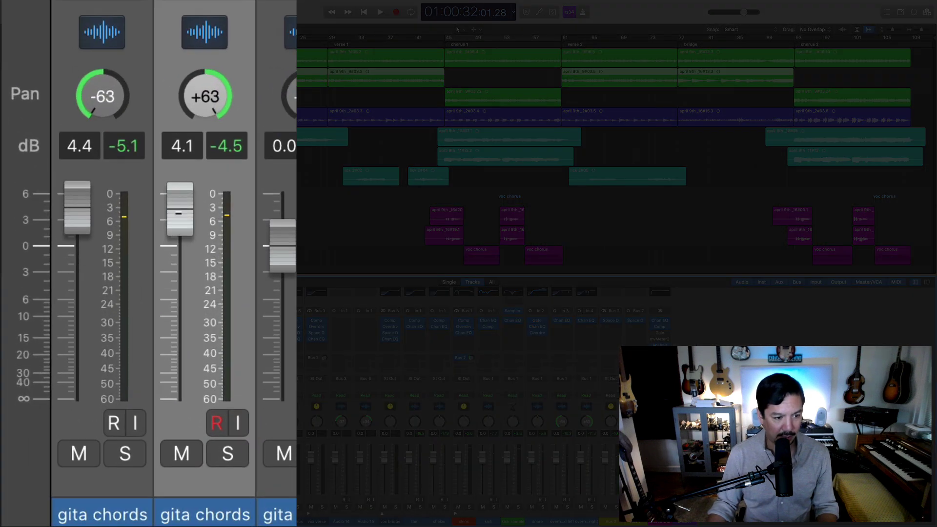
{"action": "left_click_drag", "start_coordinate": [178, 213], "coordinate": [180, 117]}
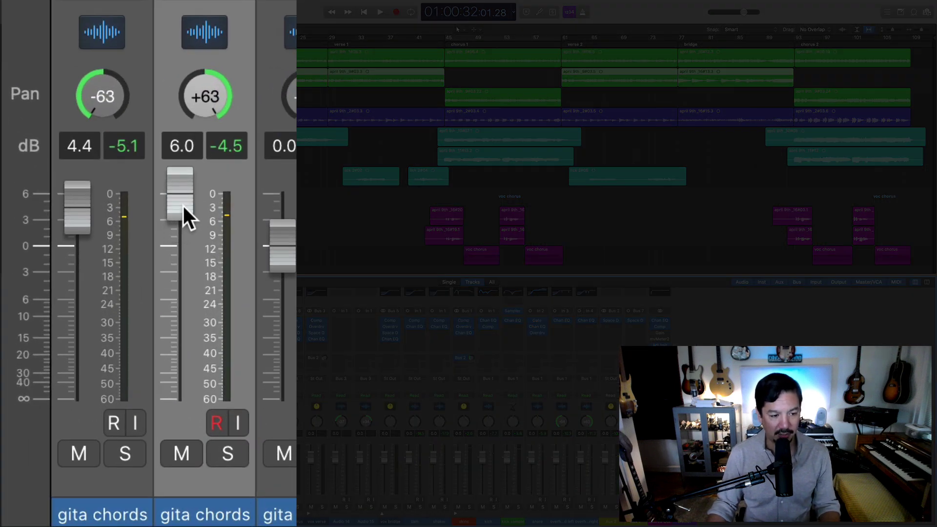
{"action": "left_click_drag", "start_coordinate": [183, 206], "coordinate": [178, 233]}
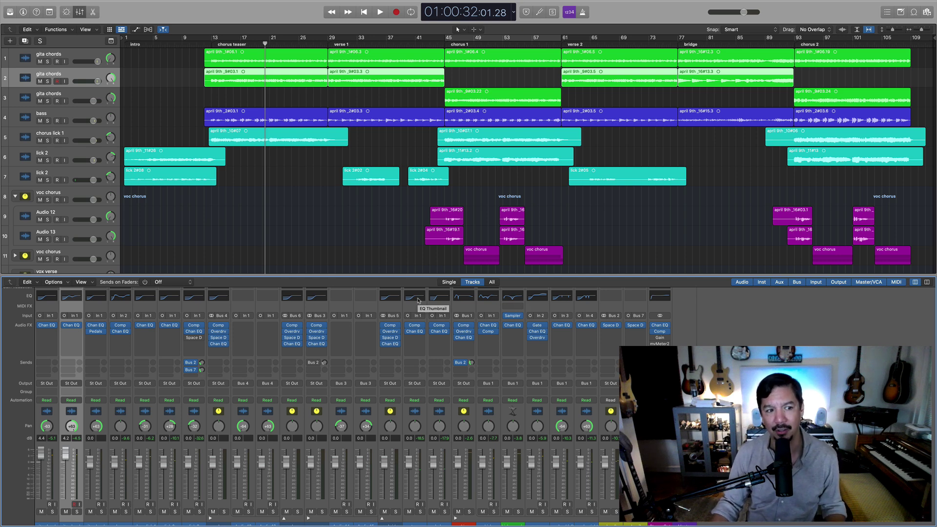
- Open a gita chords Channel EQ, play briefly, and bypass the Channel EQs on the first two gita chords tracks
{"action": "left_click", "coordinate": [48, 297]}
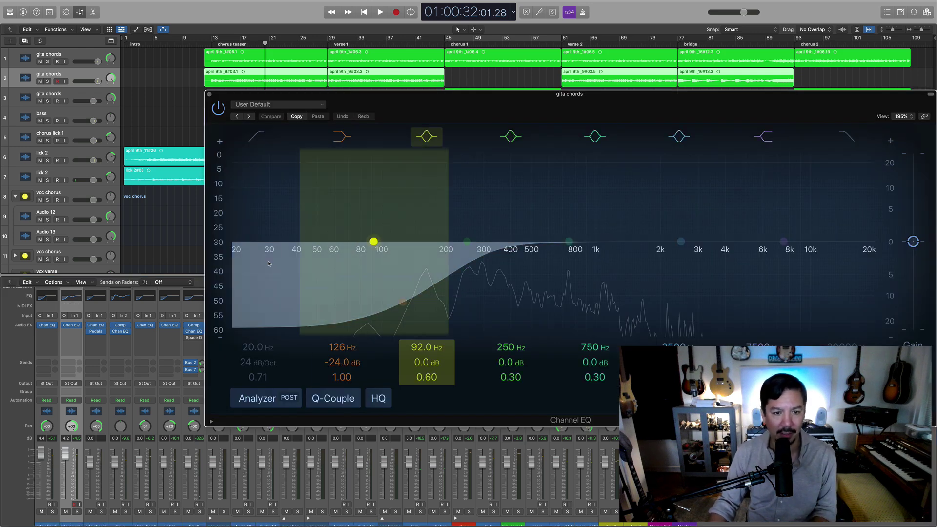
{"action": "key", "text": "space"}
{"action": "left_click", "coordinate": [218, 108]}
{"action": "key", "text": "space"}
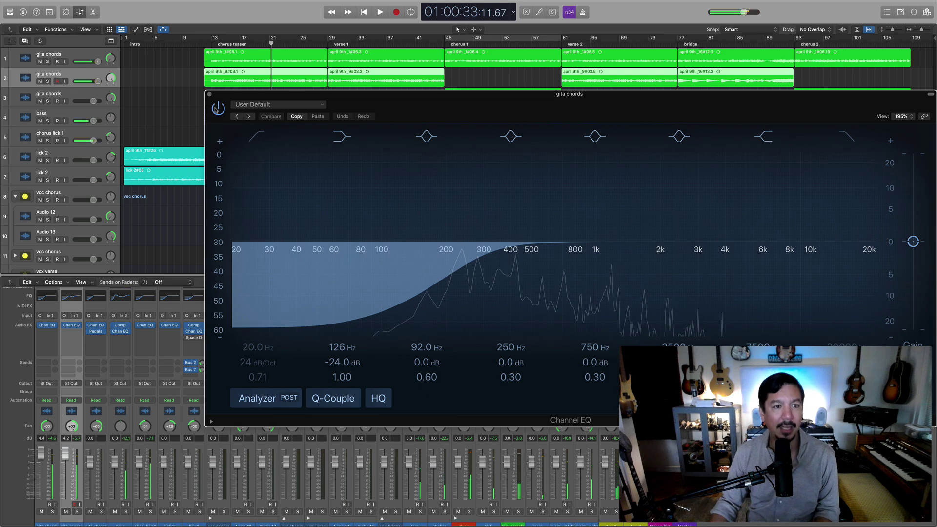
{"action": "left_click", "coordinate": [70, 55]}
{"action": "left_click", "coordinate": [65, 327]}
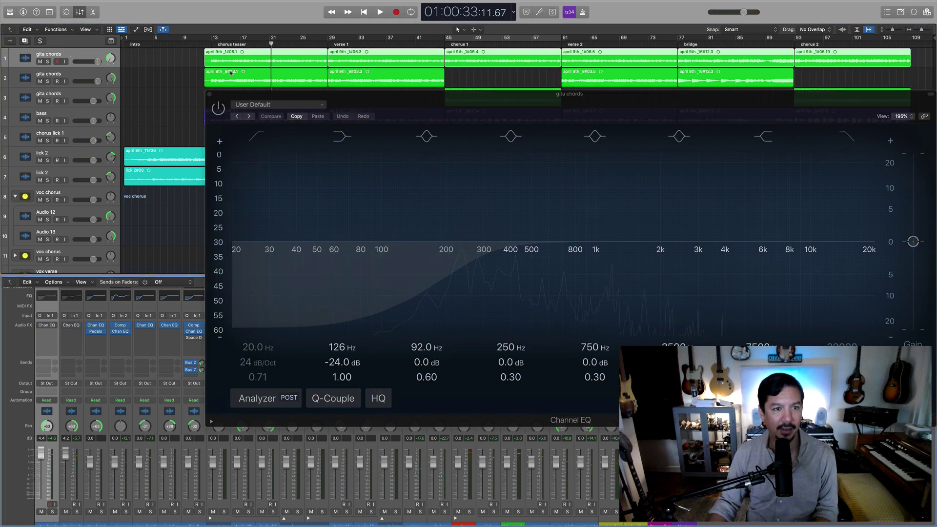
- Play the chorus teaser without the first two gita chords tracks' EQs, re-enable both during playback, and stop
{"action": "left_click", "coordinate": [215, 41]}
{"action": "key", "text": "space"}
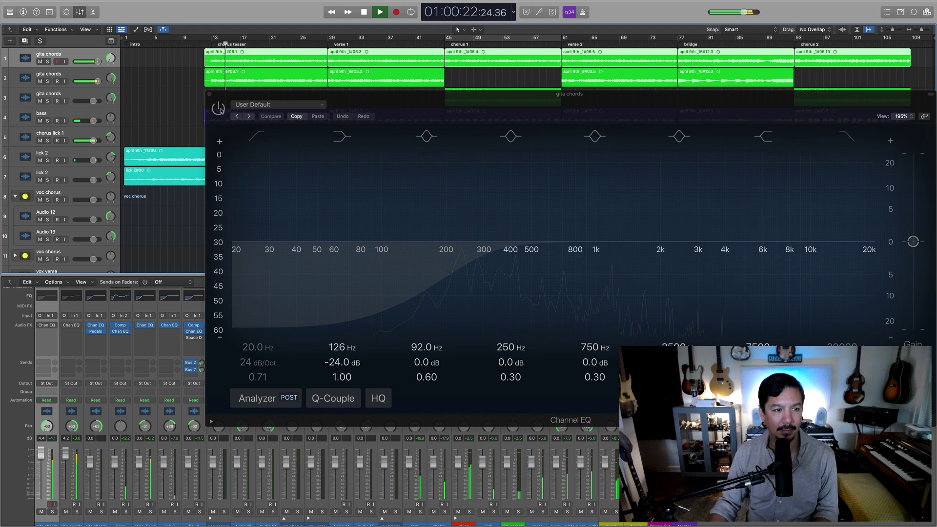
{"action": "scroll", "coordinate": [41, 399], "scroll_direction": "up", "scroll_amount": 2}
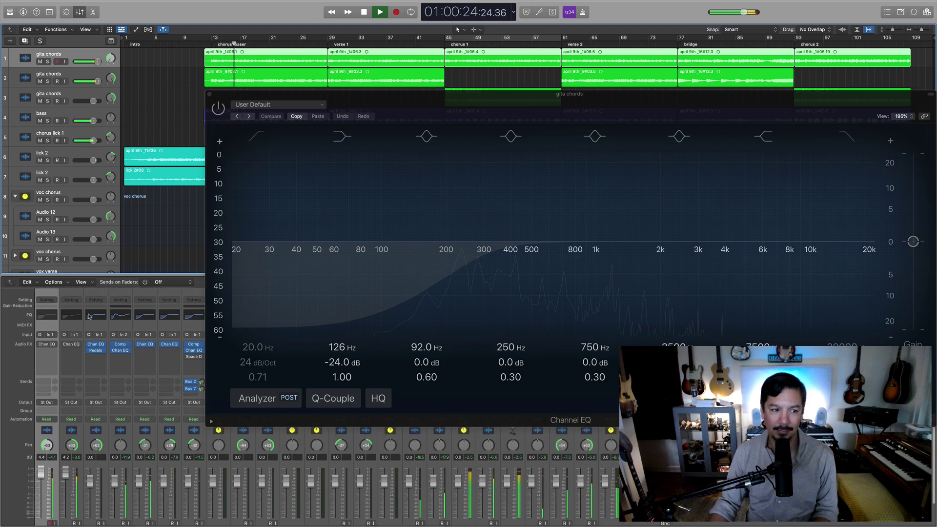
{"action": "left_click", "coordinate": [41, 345]}
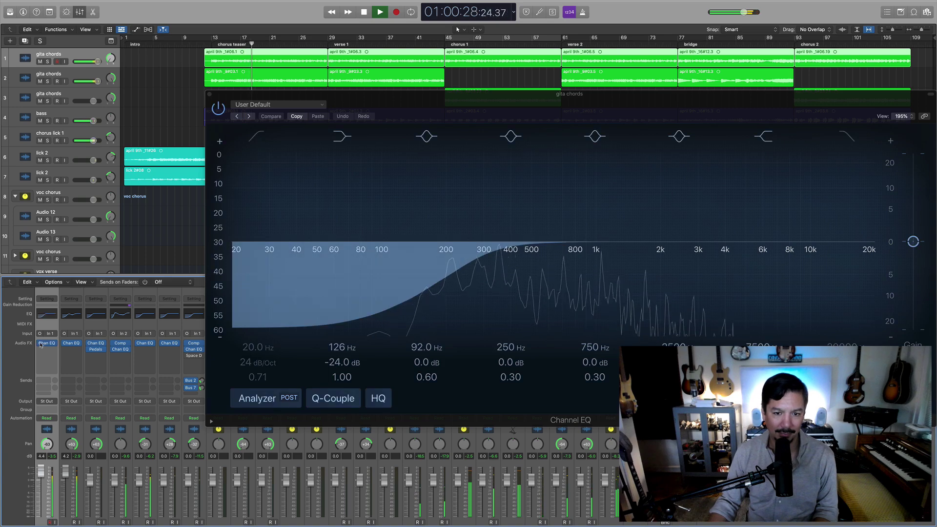
{"action": "key", "text": "space"}
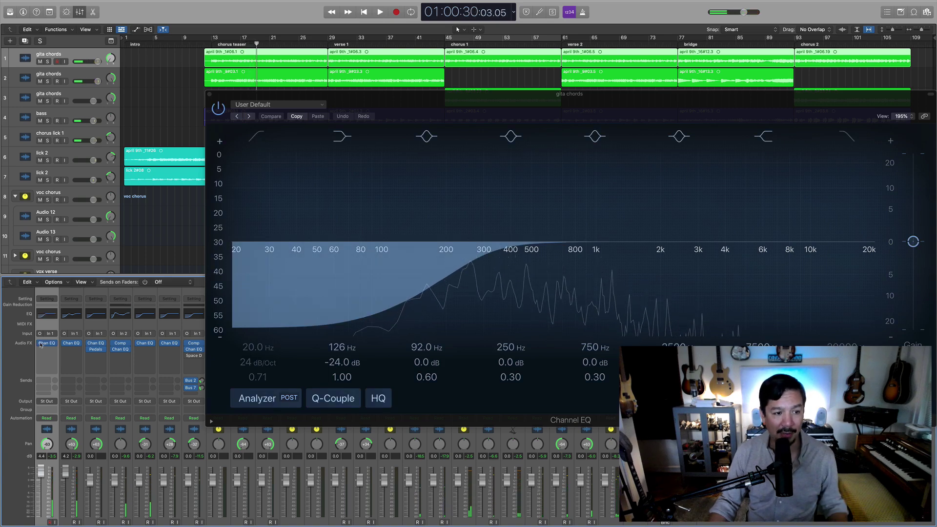
- Bypass both gita chords EQs again, replay the chorus teaser, and switch them back on mid-playback before stopping
{"action": "left_click", "coordinate": [39, 345]}
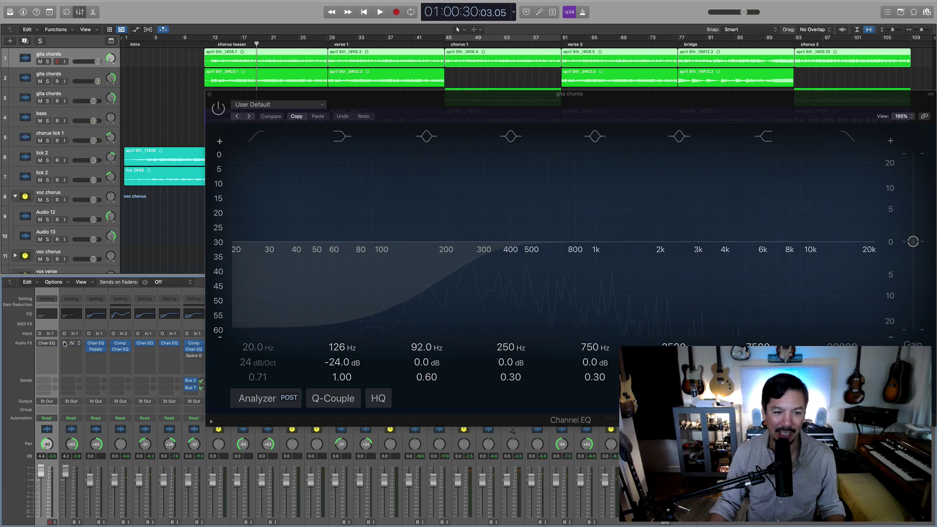
{"action": "left_click", "coordinate": [218, 44]}
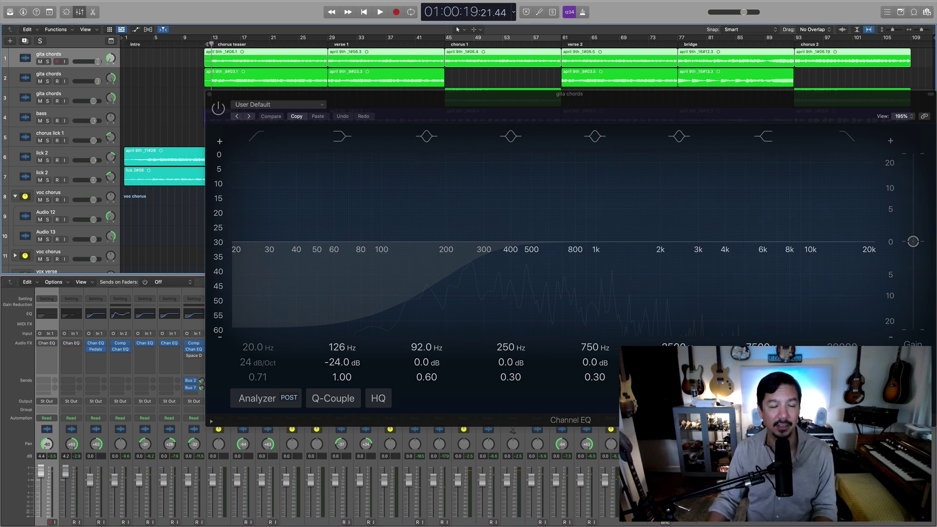
{"action": "key", "text": "space"}
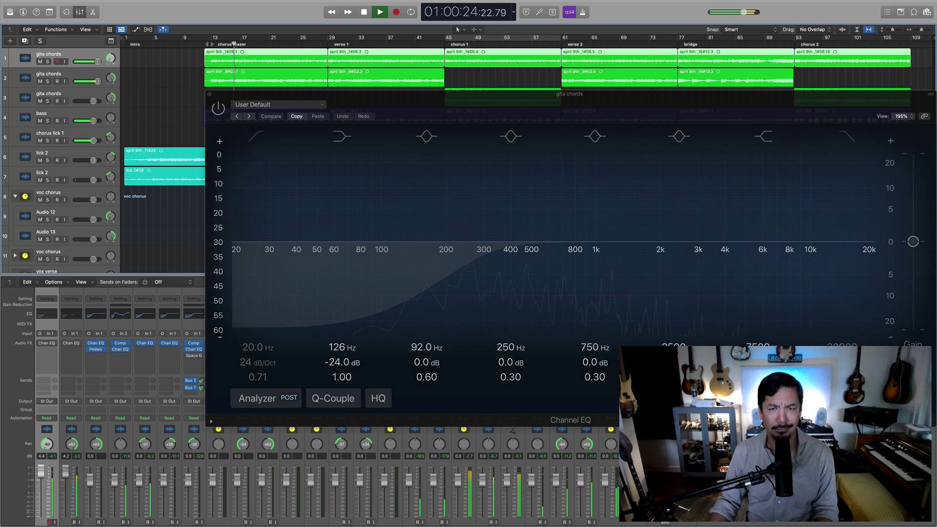
{"action": "left_click", "coordinate": [41, 344]}
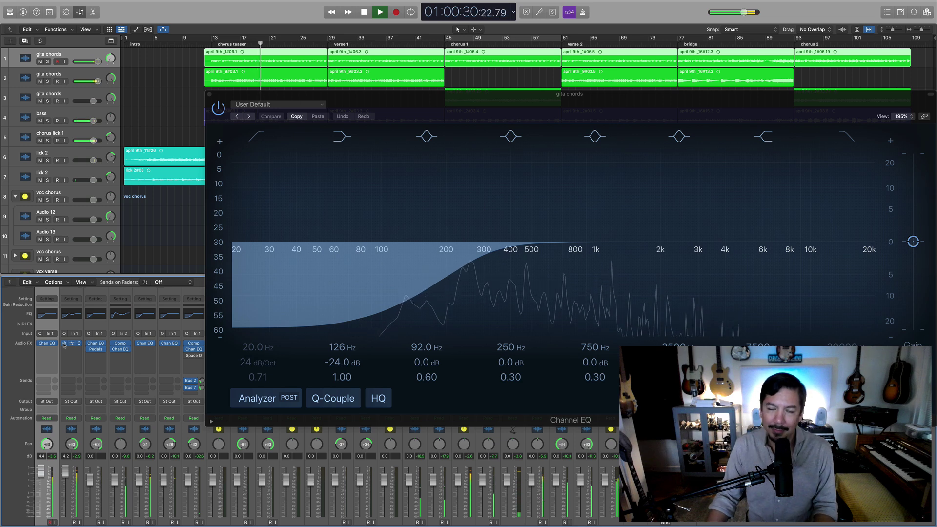
{"action": "key", "text": "space"}
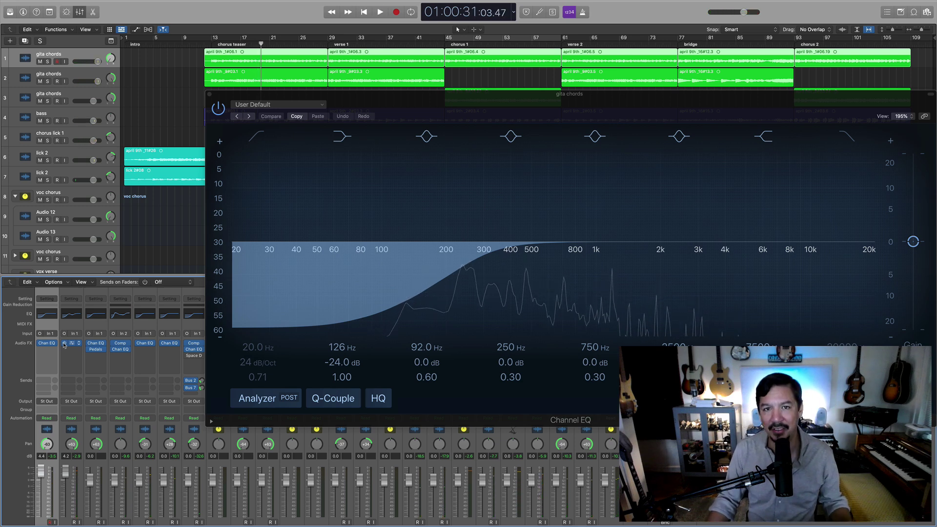